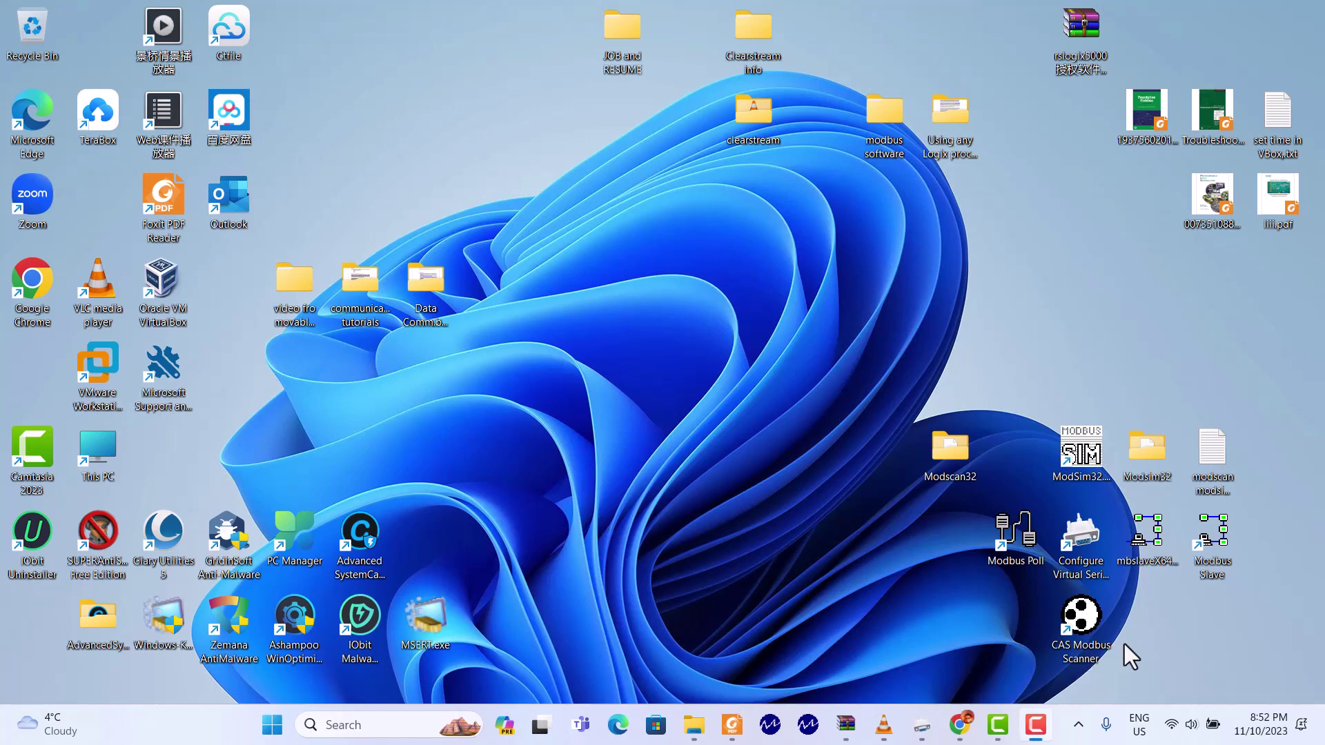
# - In Chrome, view the Matrikon OPC downloads tab, then switch back to the kepware search results
pyautogui.click(960, 728)
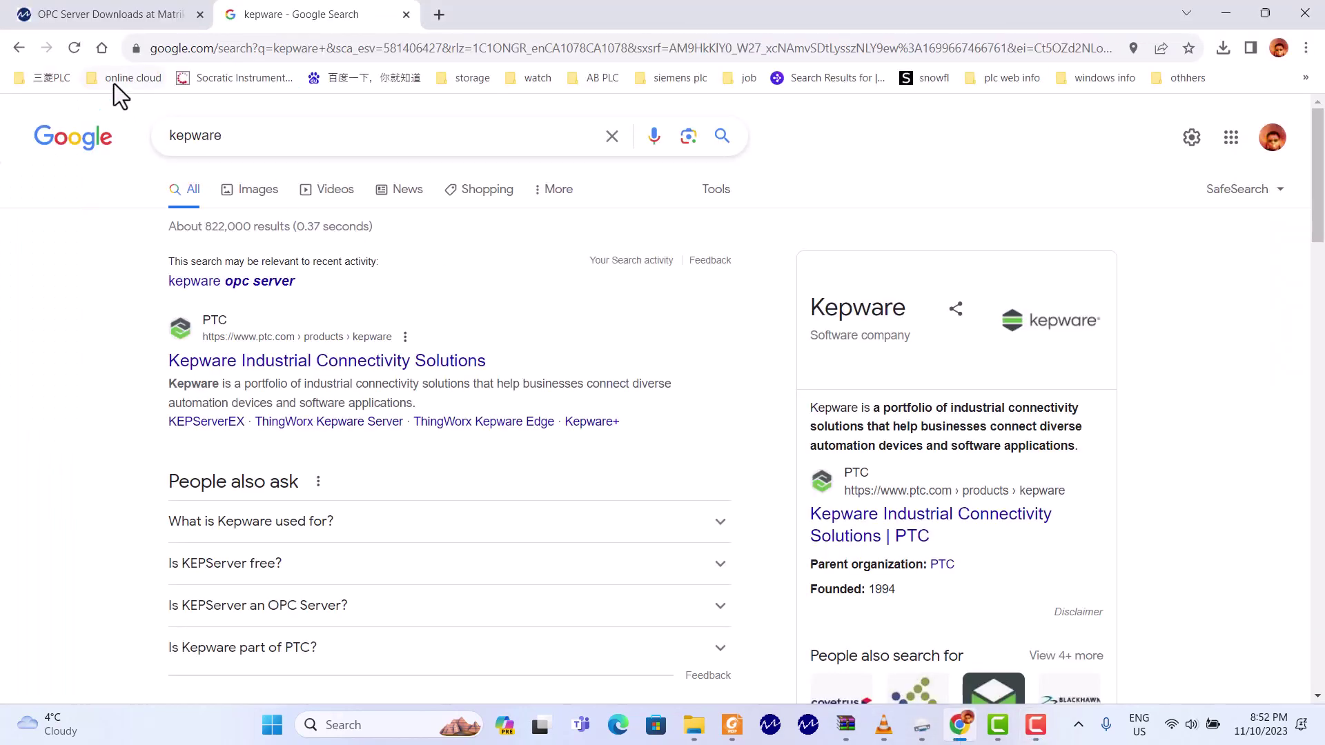
pyautogui.click(101, 23)
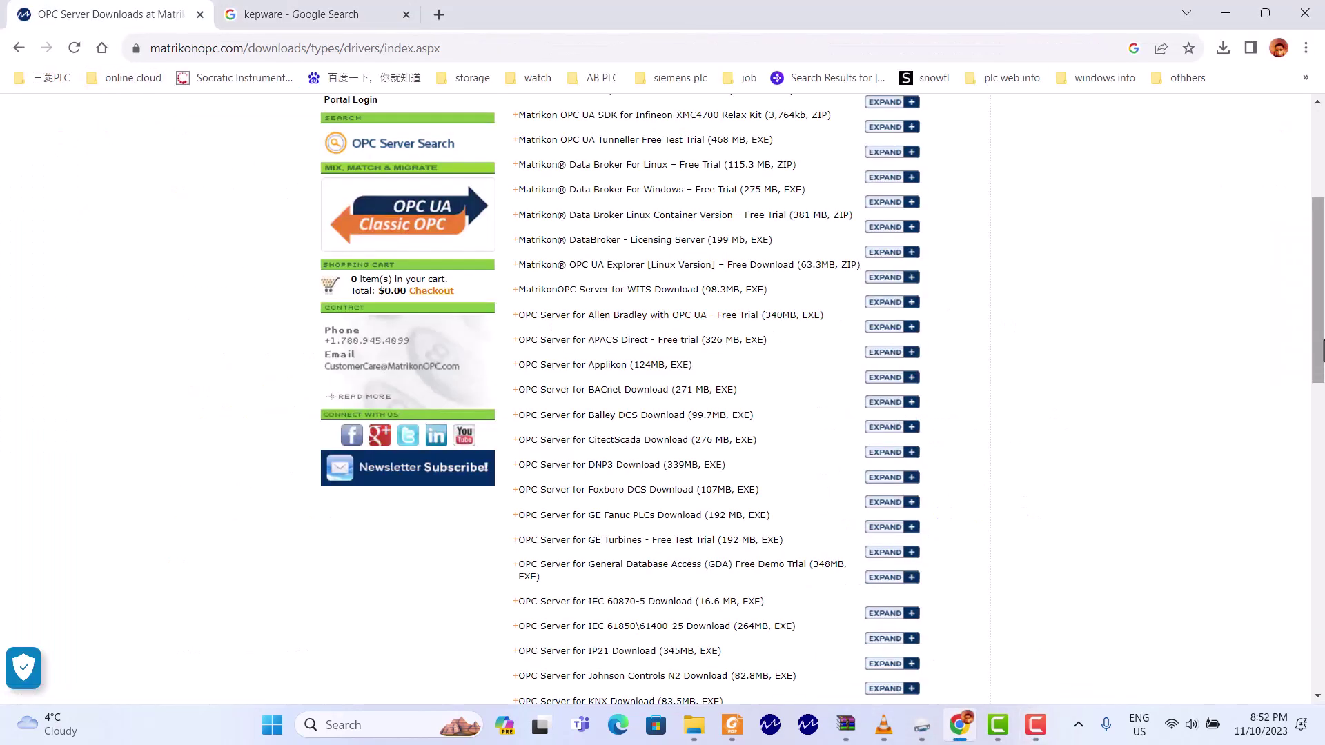
pyautogui.moveTo(1323, 324); pyautogui.dragTo(1323, 234)
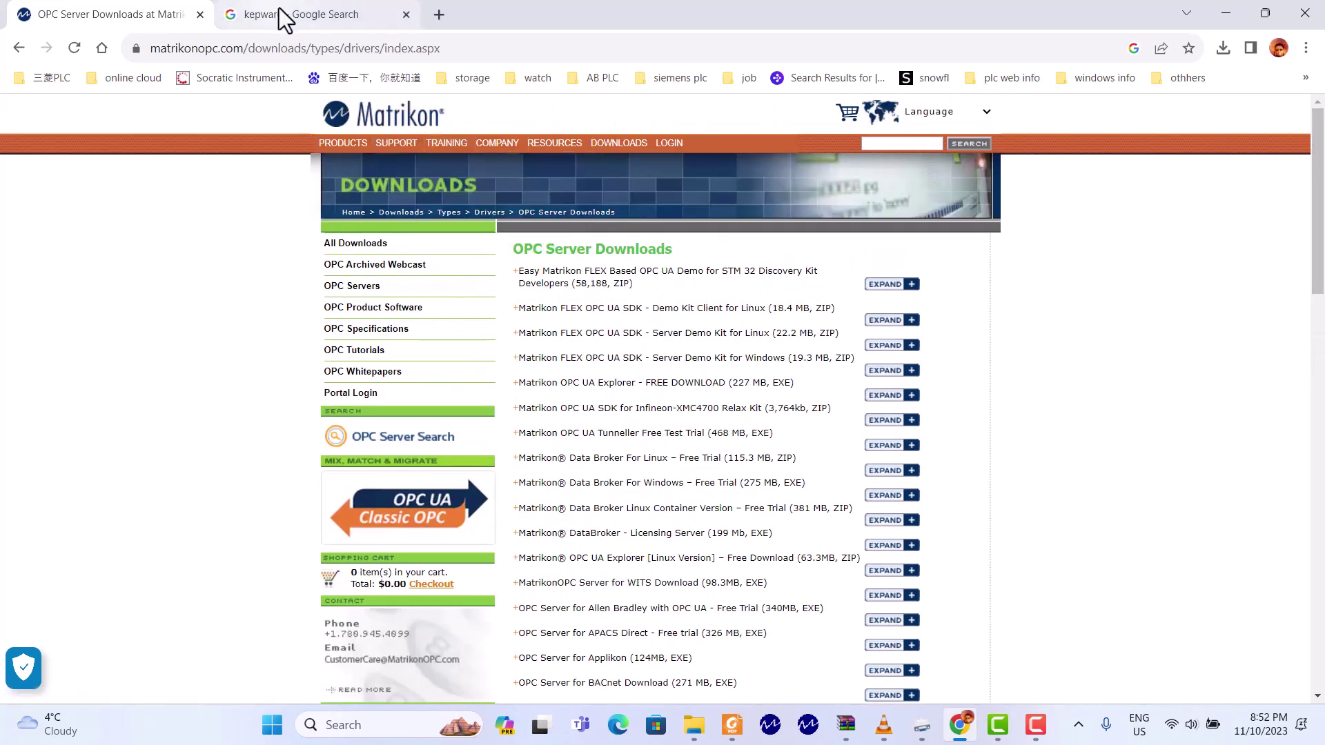
pyautogui.moveTo(279, 8)
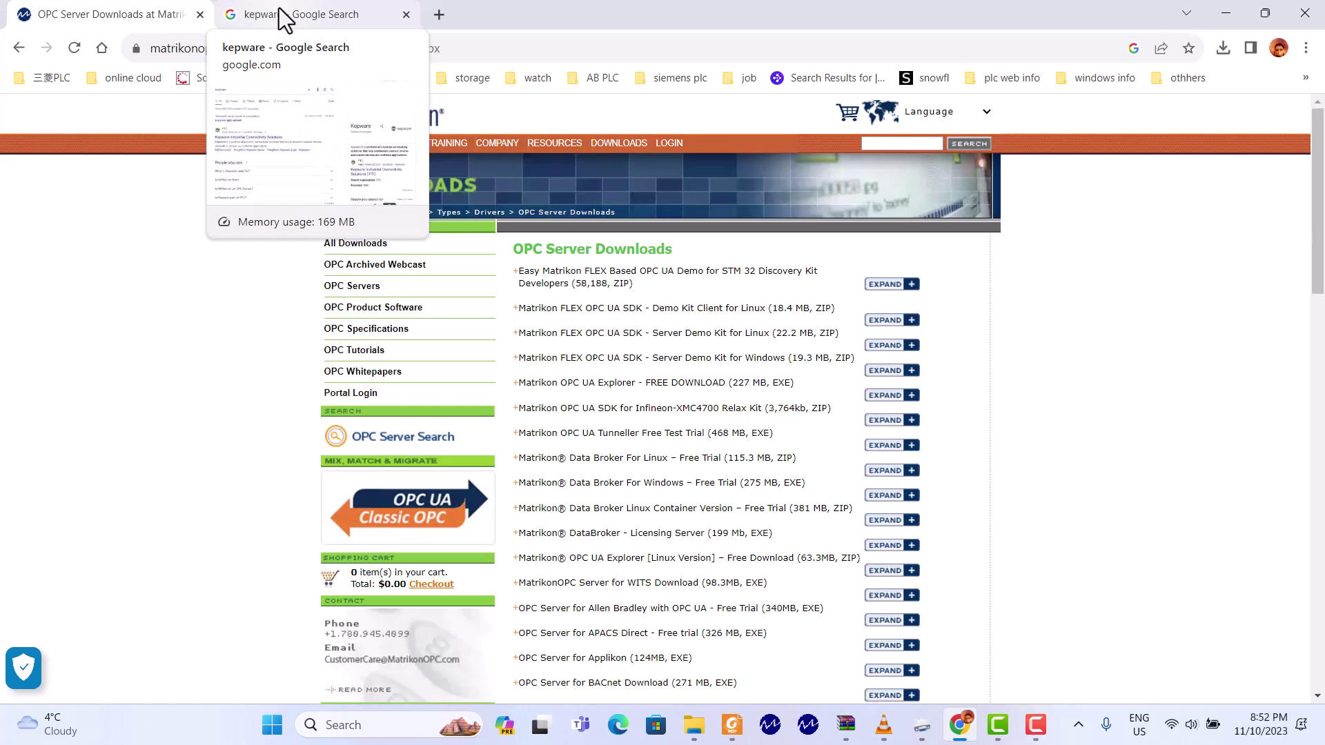
pyautogui.click(279, 8)
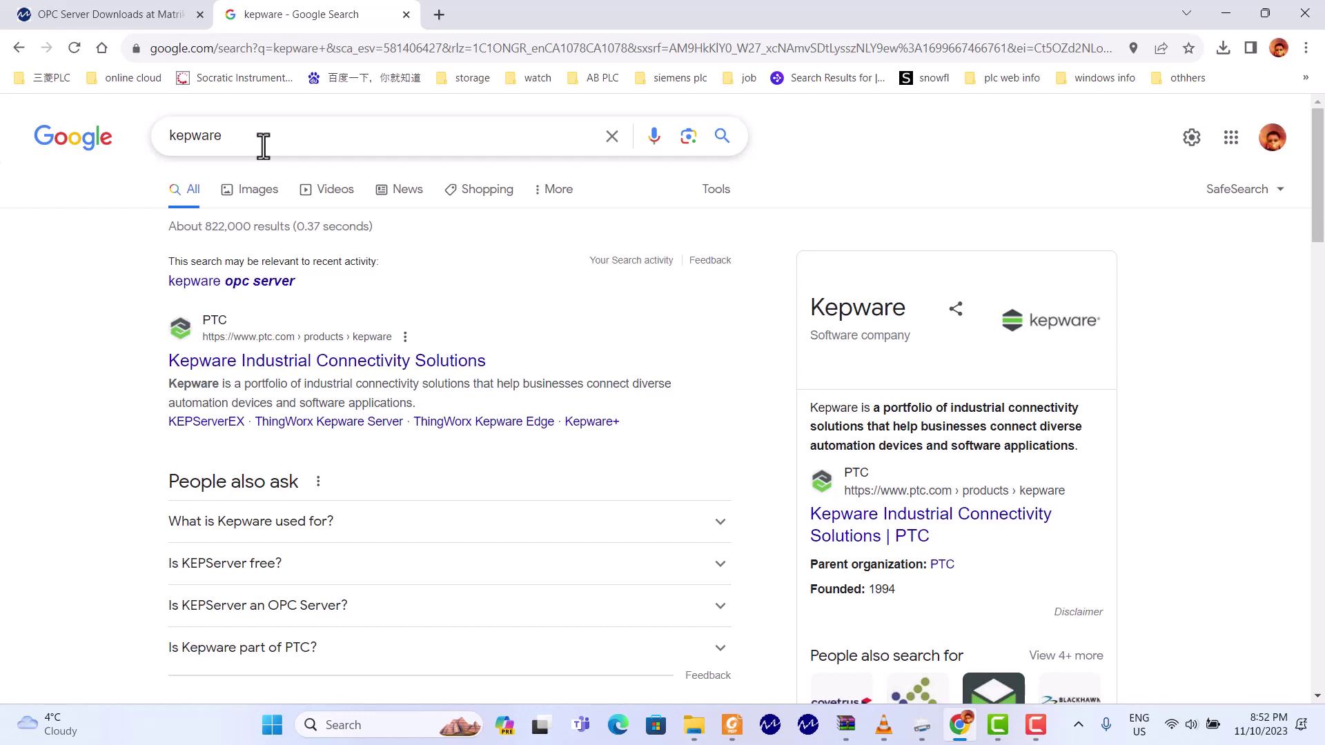
# - Return to Matrikon's OPC Server Downloads page and scroll through the server downloads list
pyautogui.click(114, 13)
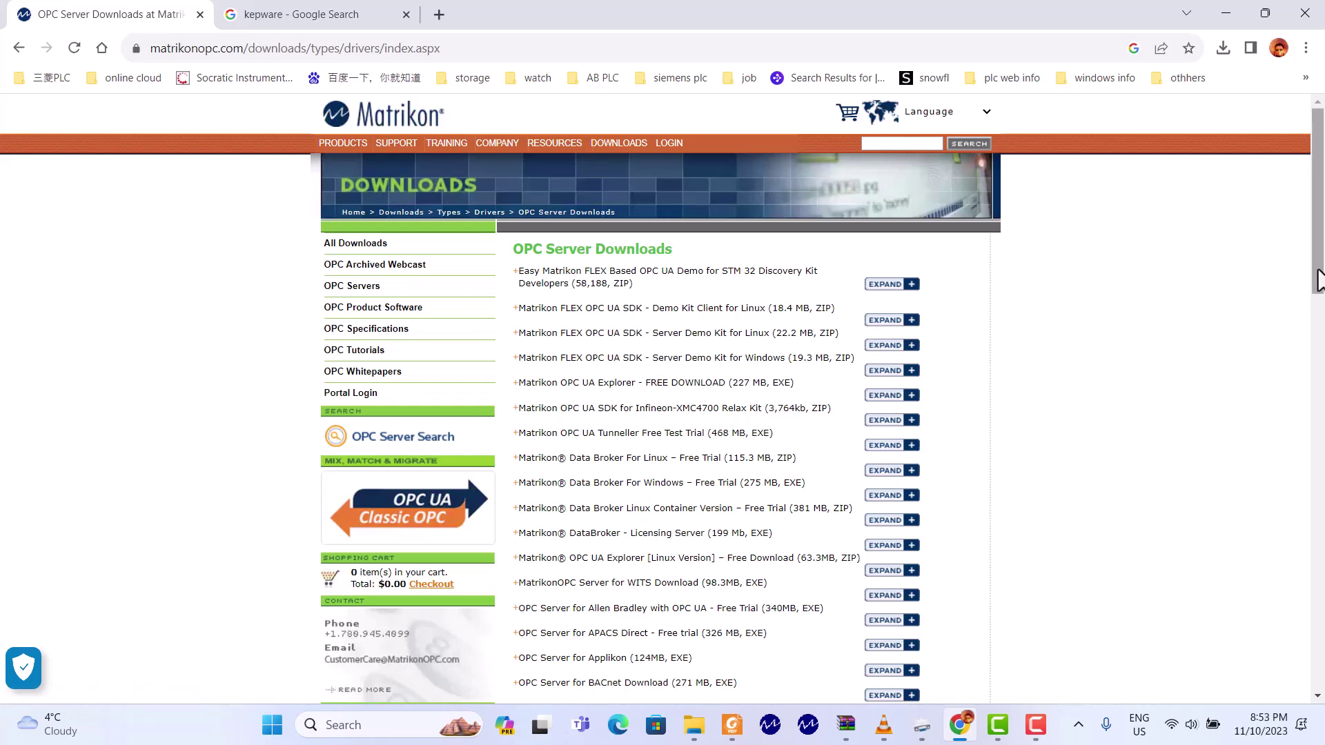
pyautogui.moveTo(1318, 275); pyautogui.dragTo(1297, 241)
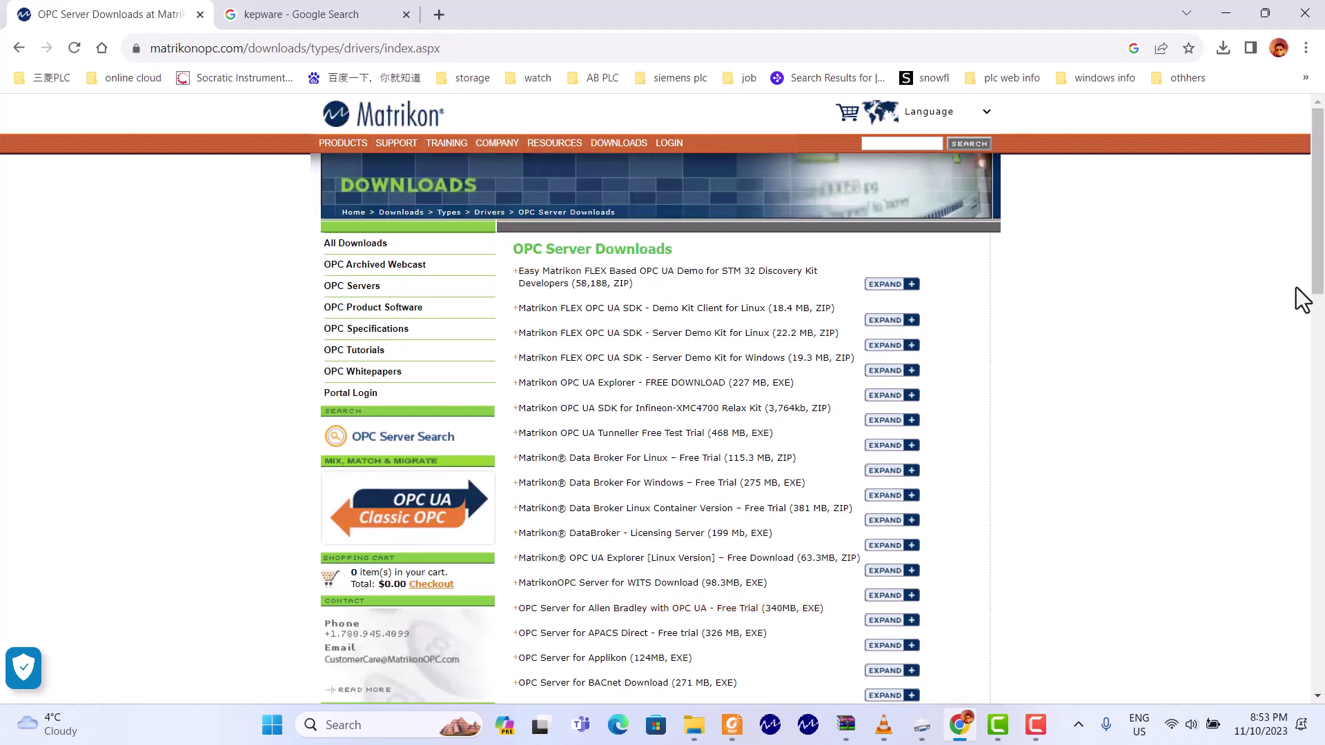
pyautogui.scroll(-2, 1314, 293)
pyautogui.moveTo(1318, 290); pyautogui.dragTo(1319, 314)
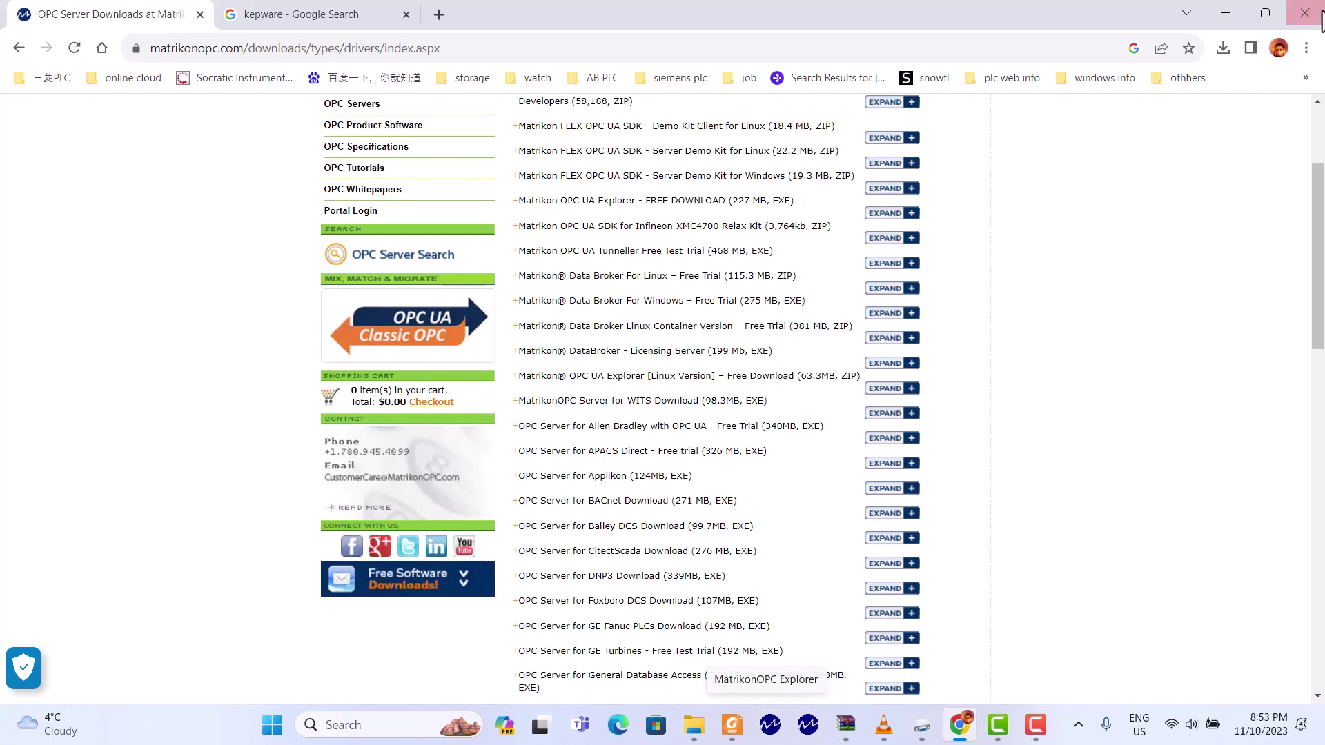
# - Close Chrome and bring up Virtual Serial Port Driver to check the COM1/COM2 pair
pyautogui.click(1304, 13)
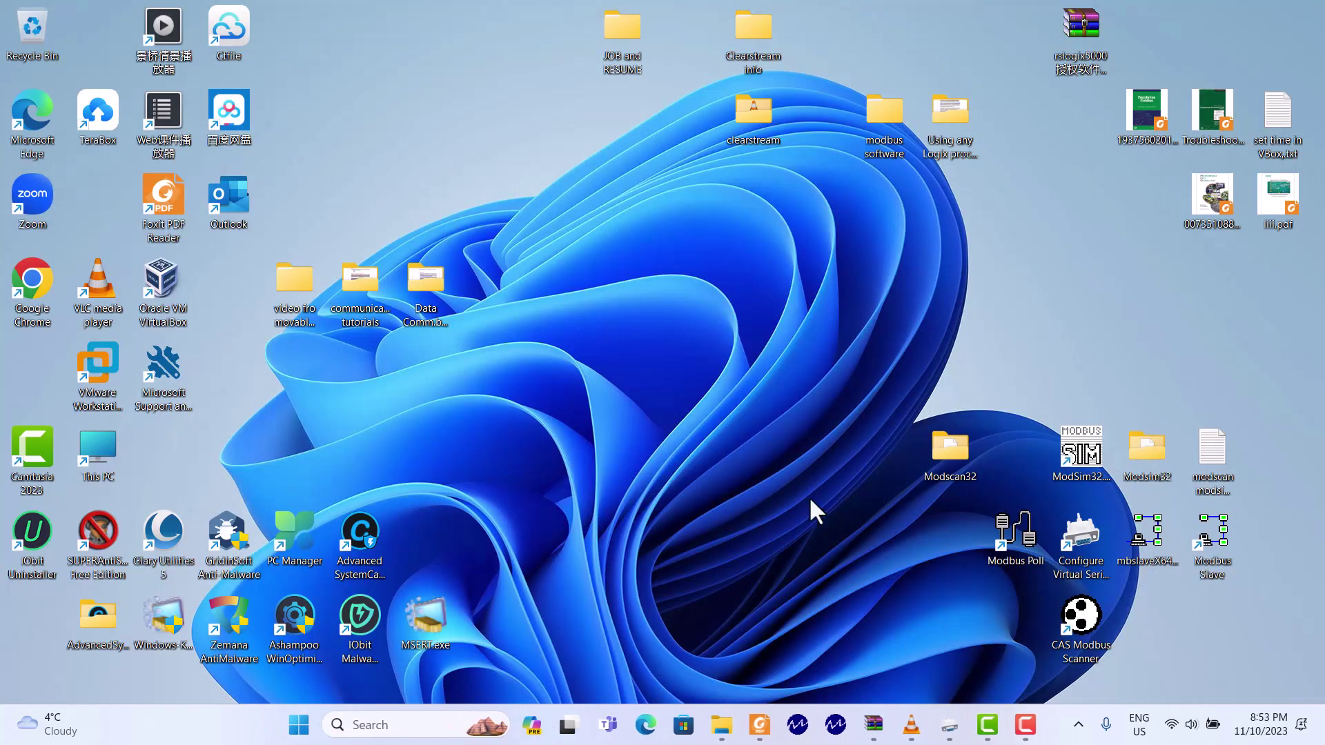
pyautogui.click(1025, 725)
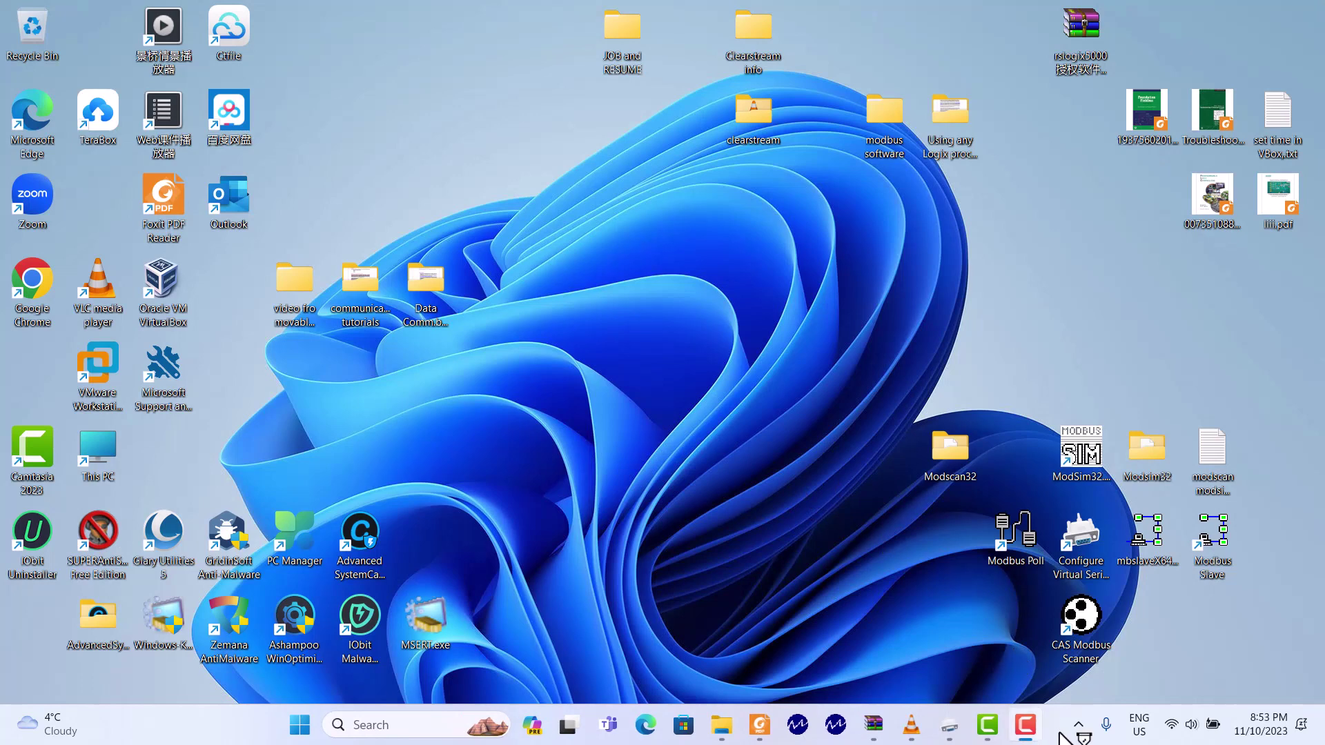
pyautogui.click(1074, 561)
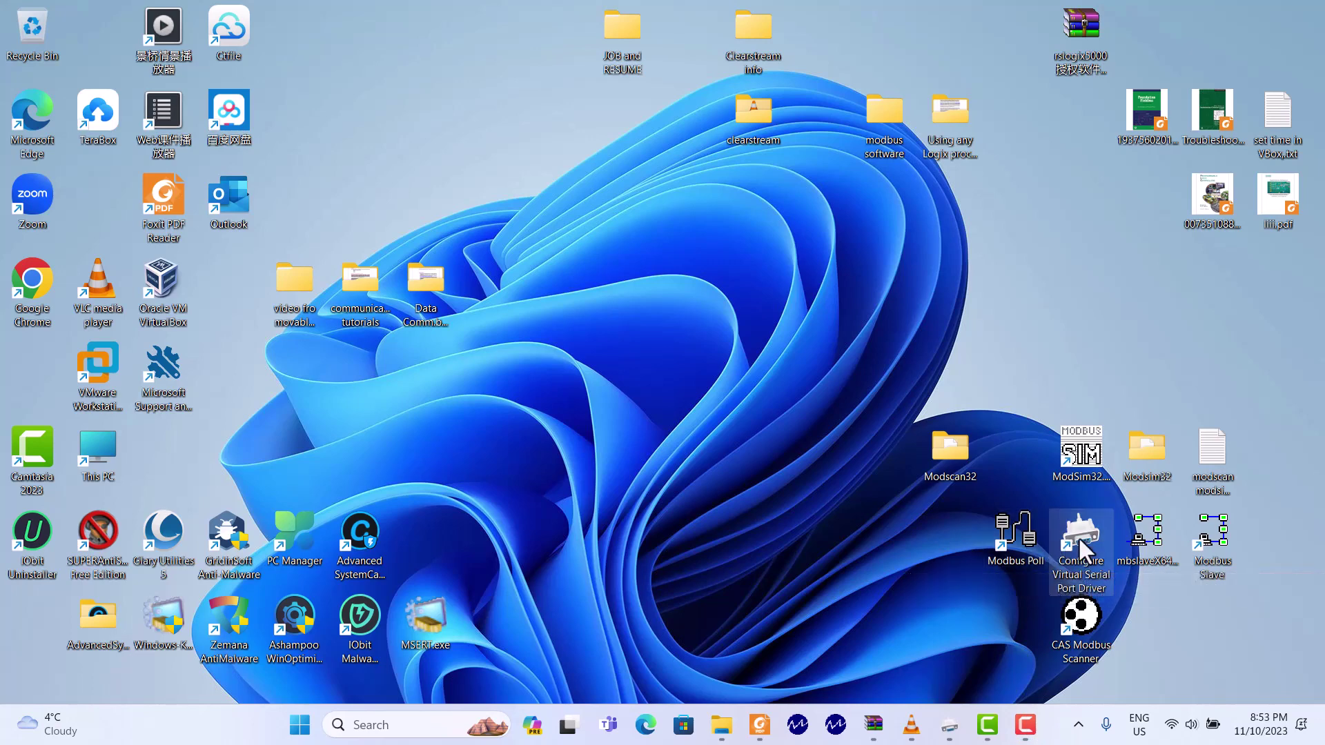
pyautogui.click(945, 730)
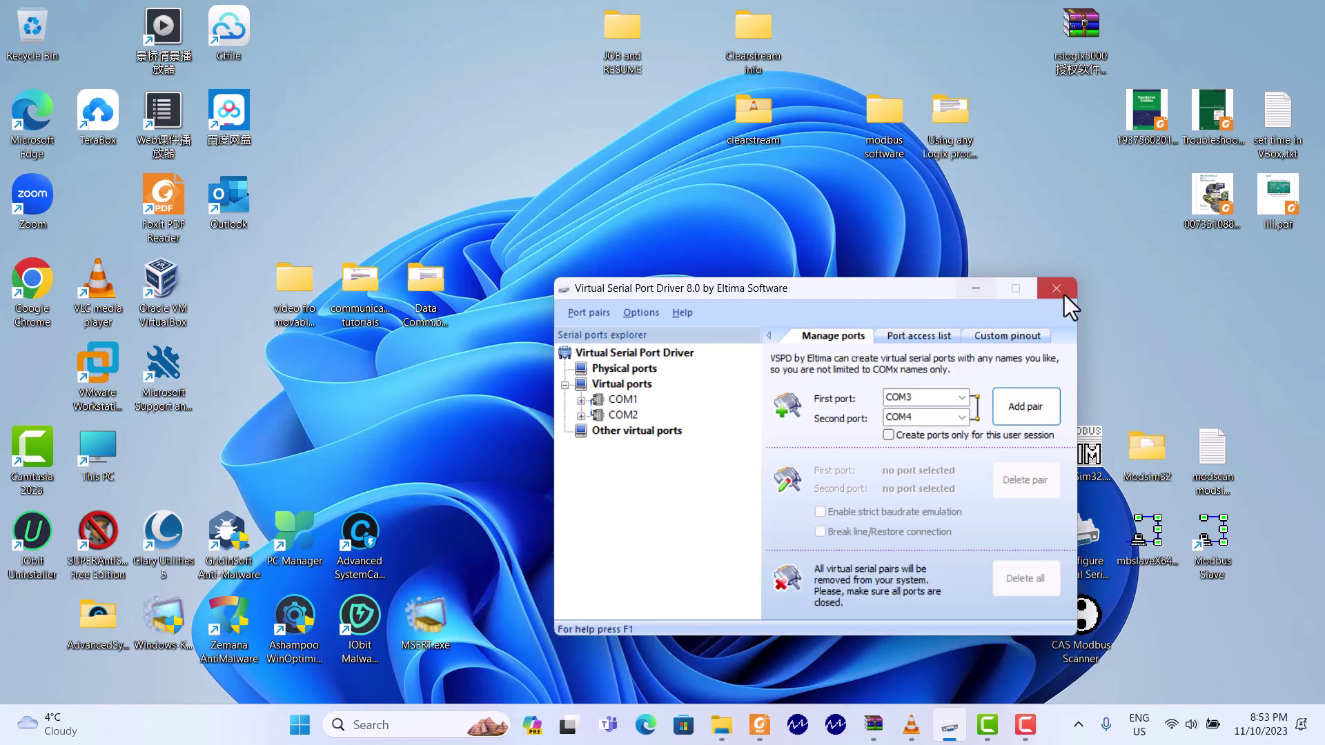
# - Launch ModSim32, dismiss its warning, and create a new maximized ModSim1 document
pyautogui.click(965, 287)
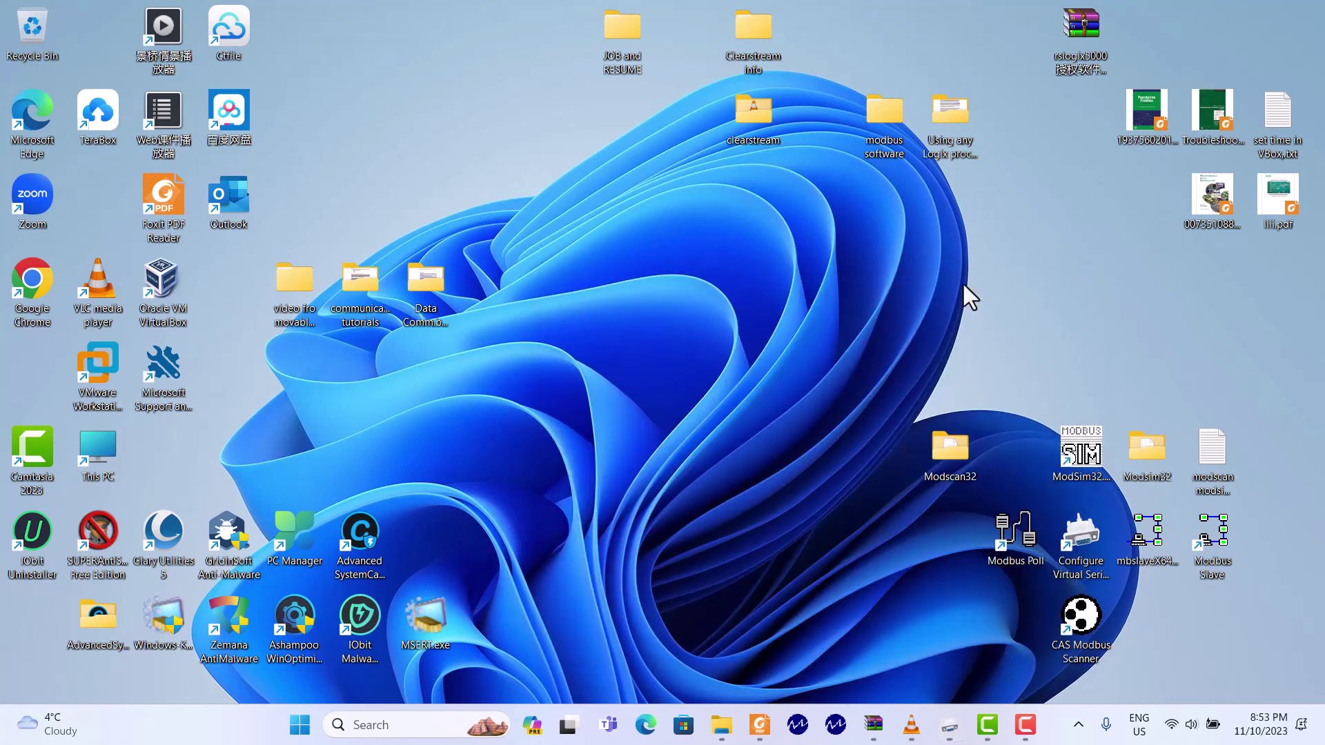
pyautogui.doubleClick(1081, 475)
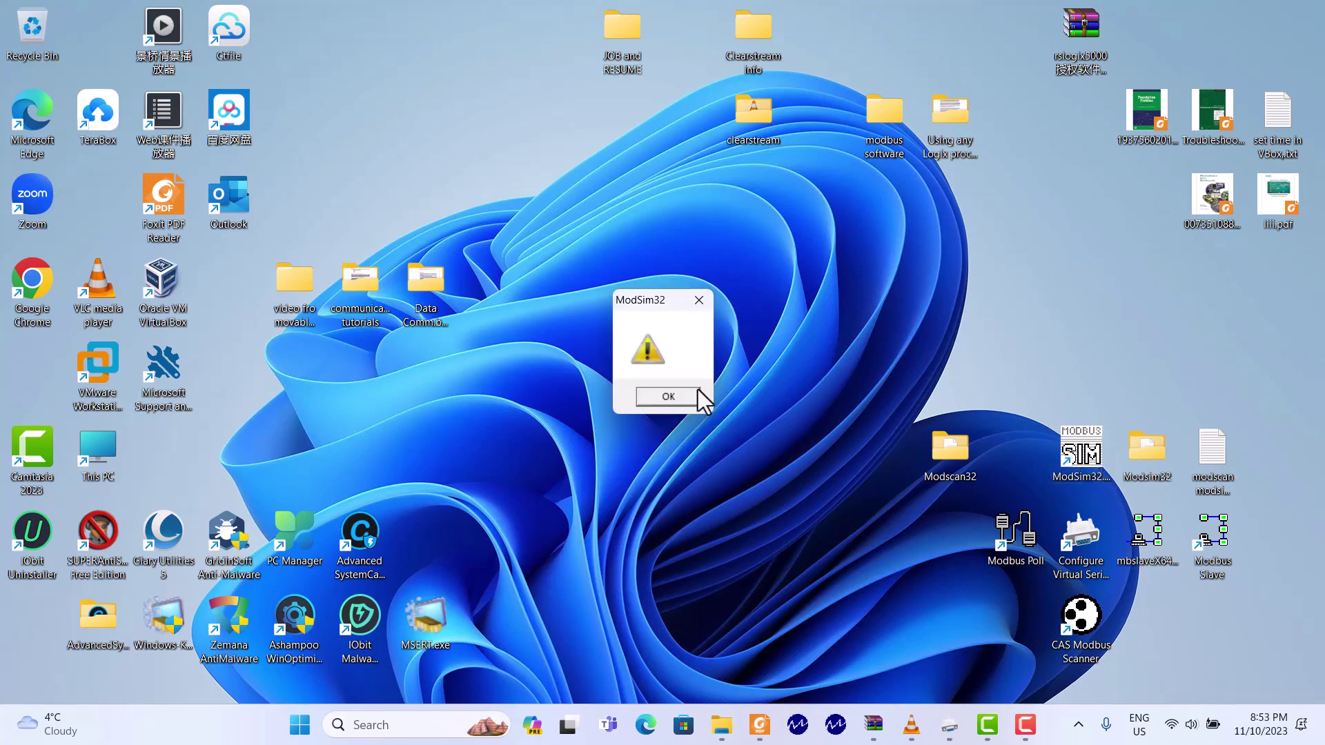
pyautogui.click(668, 396)
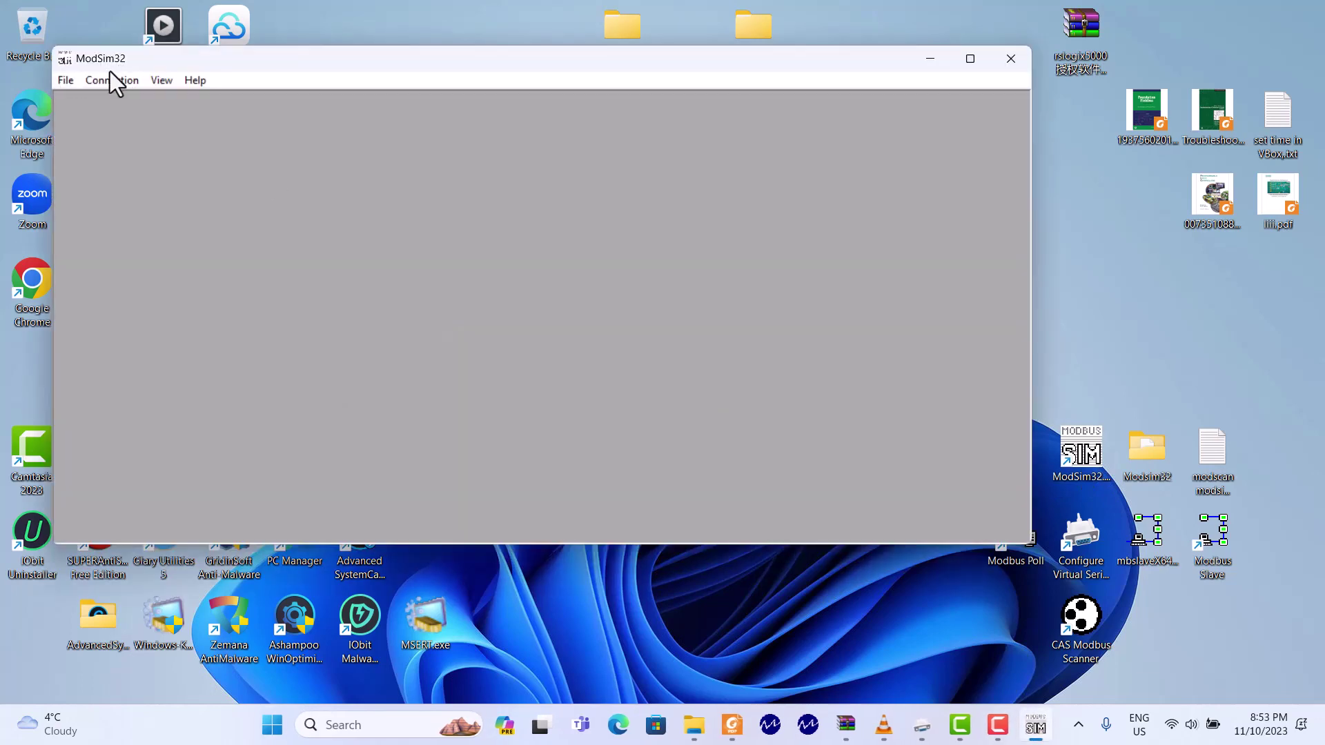
pyautogui.click(67, 81)
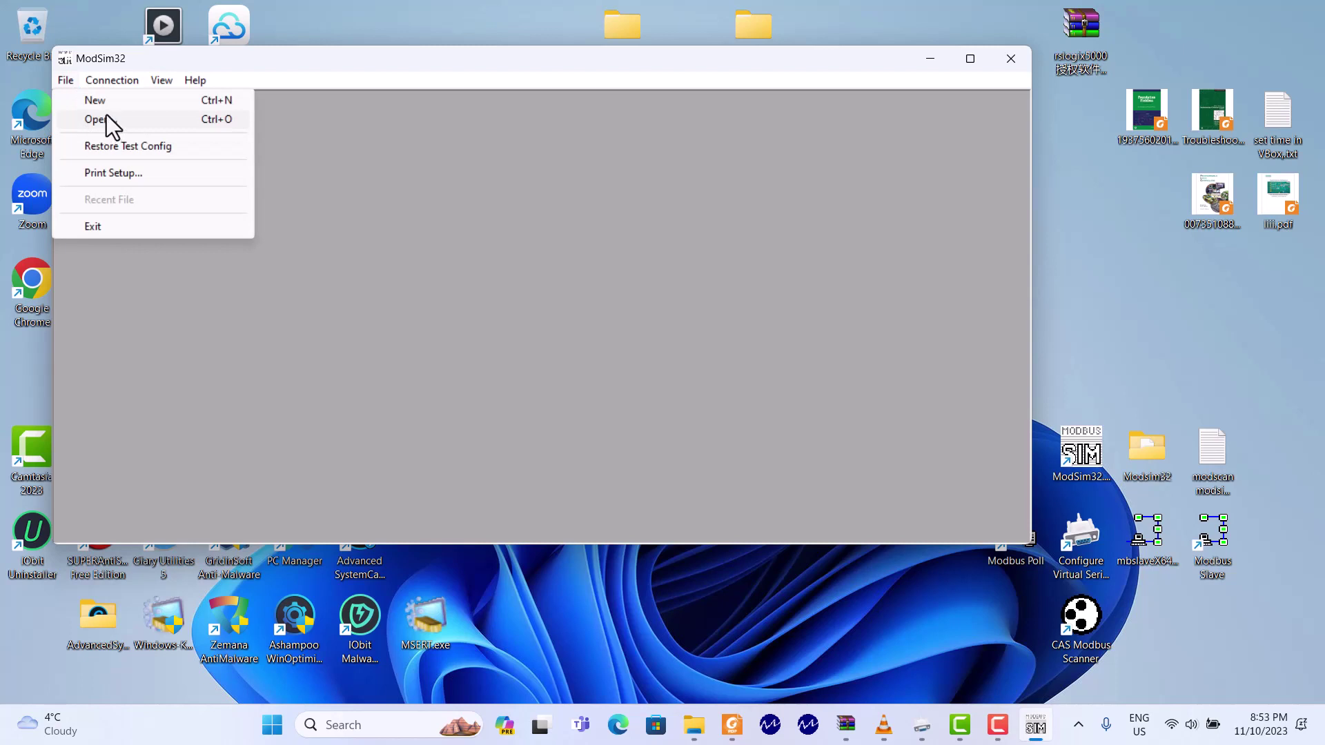
pyautogui.click(98, 105)
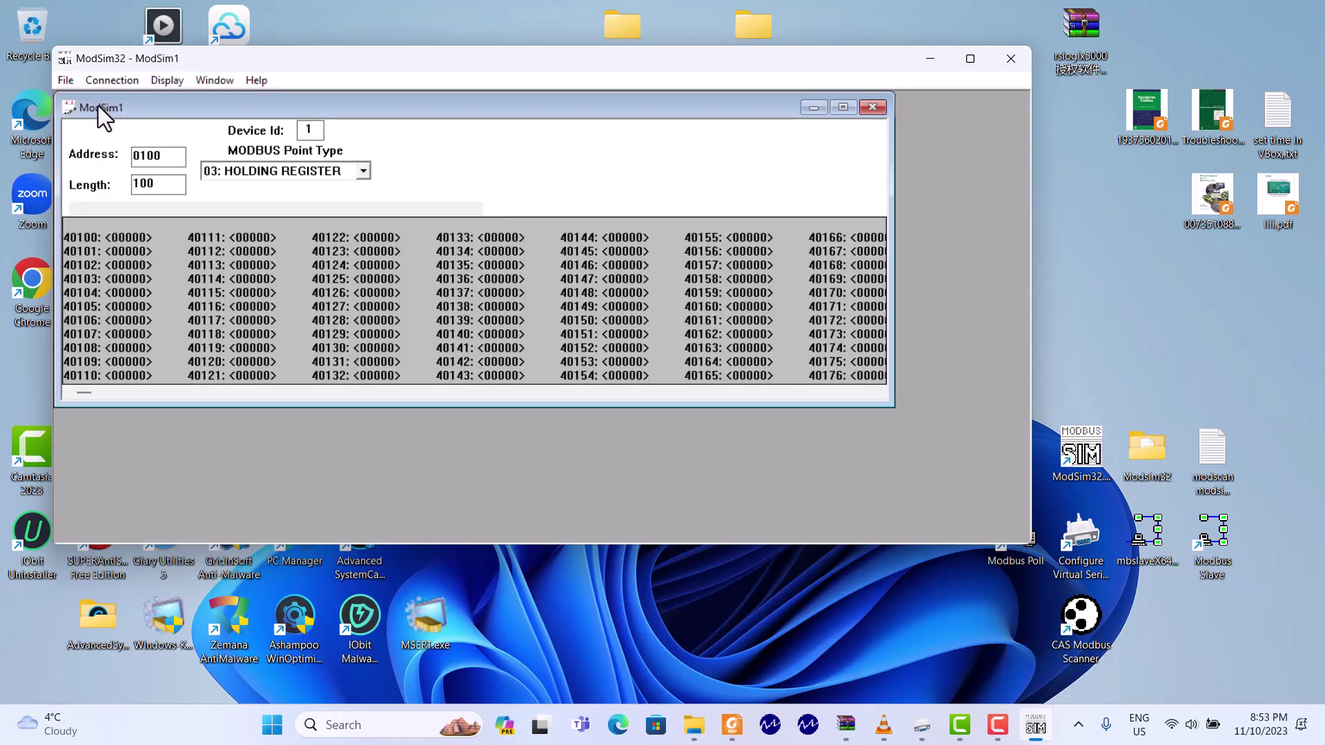
pyautogui.click(845, 108)
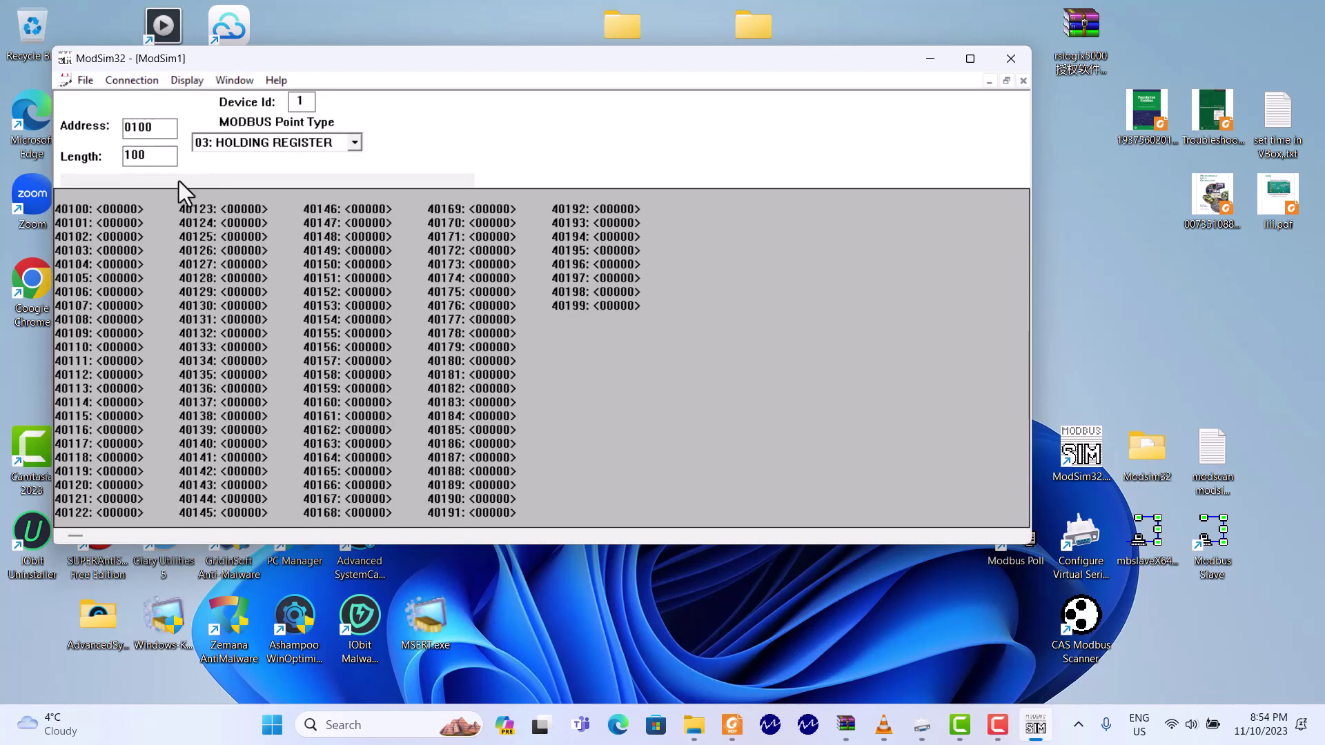
# - Set the ModSim1 register length to 1 and the address to 20
pyautogui.press('BackSpace')
pyautogui.press('BackSpace')
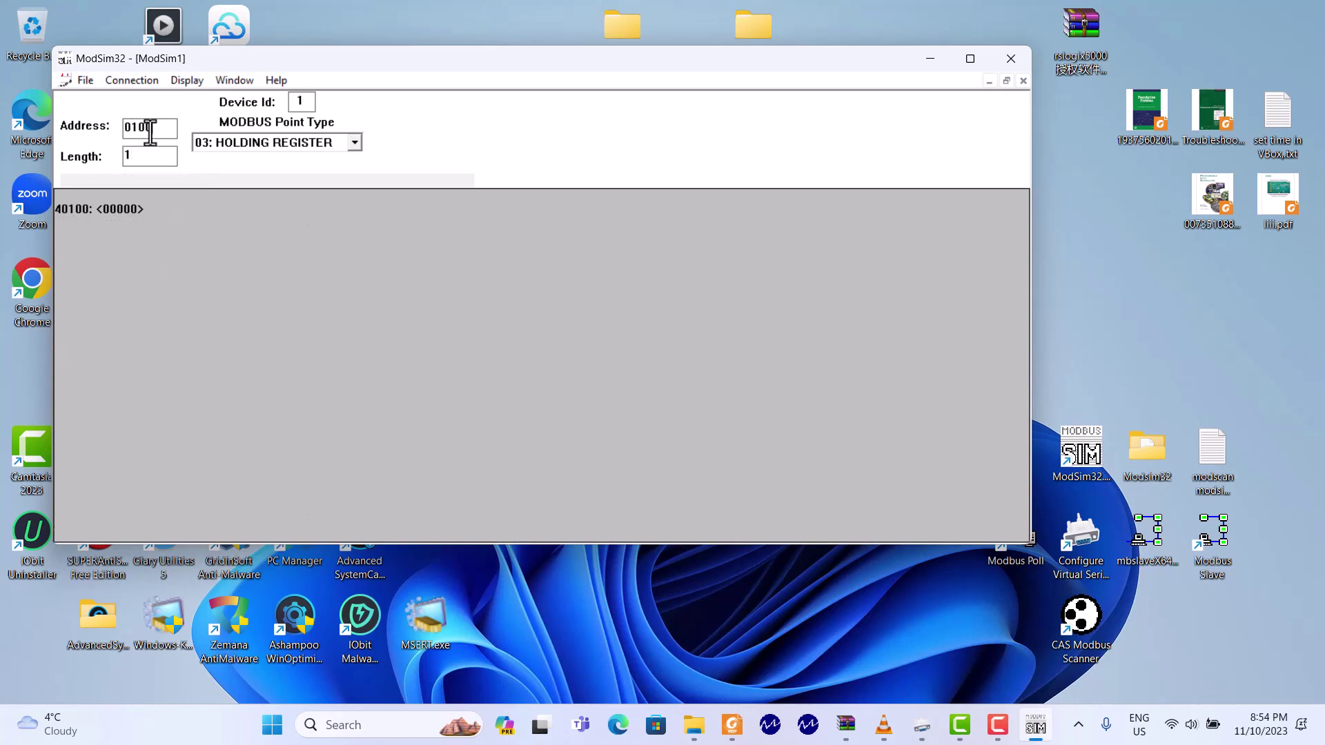
pyautogui.doubleClick(151, 131)
pyautogui.press('BackSpace')
pyautogui.write('20')
# - Switch ModSim1's point type to input registers, showing 30020, and check the virtual ports
pyautogui.click(352, 143)
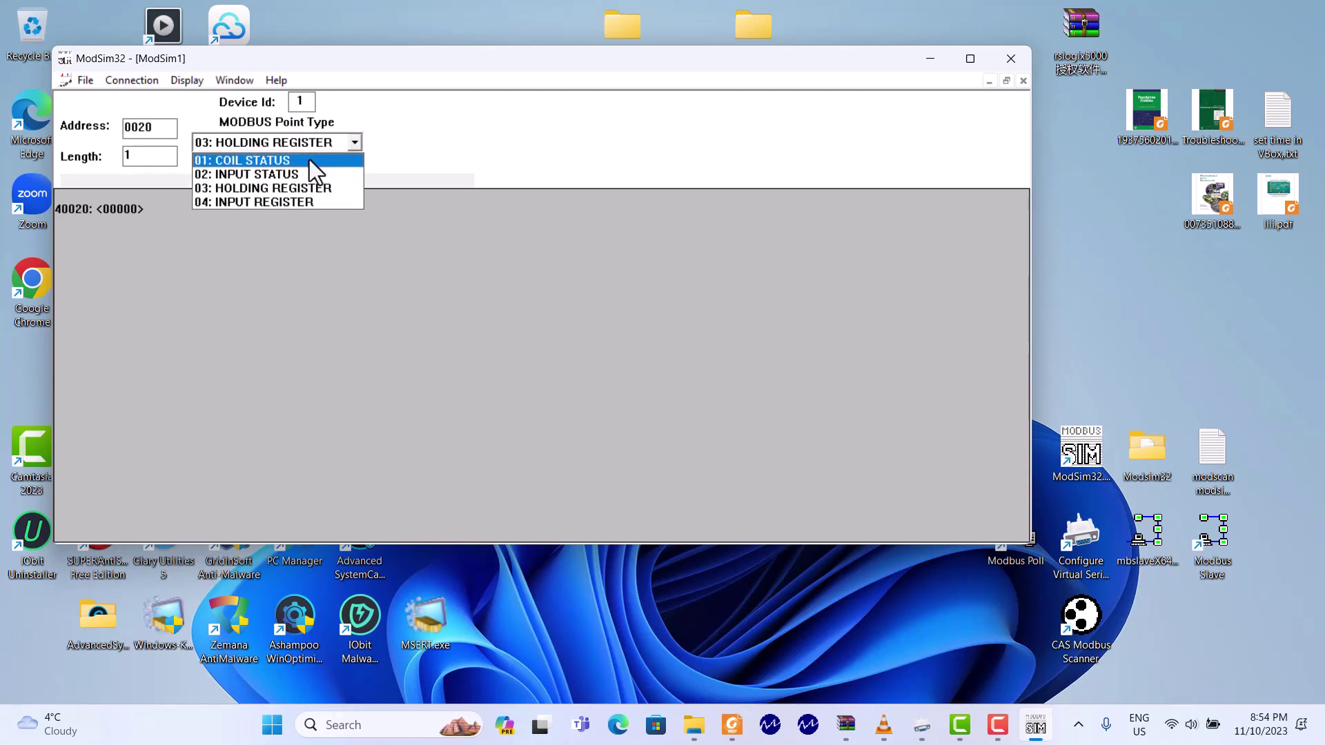
pyautogui.click(264, 202)
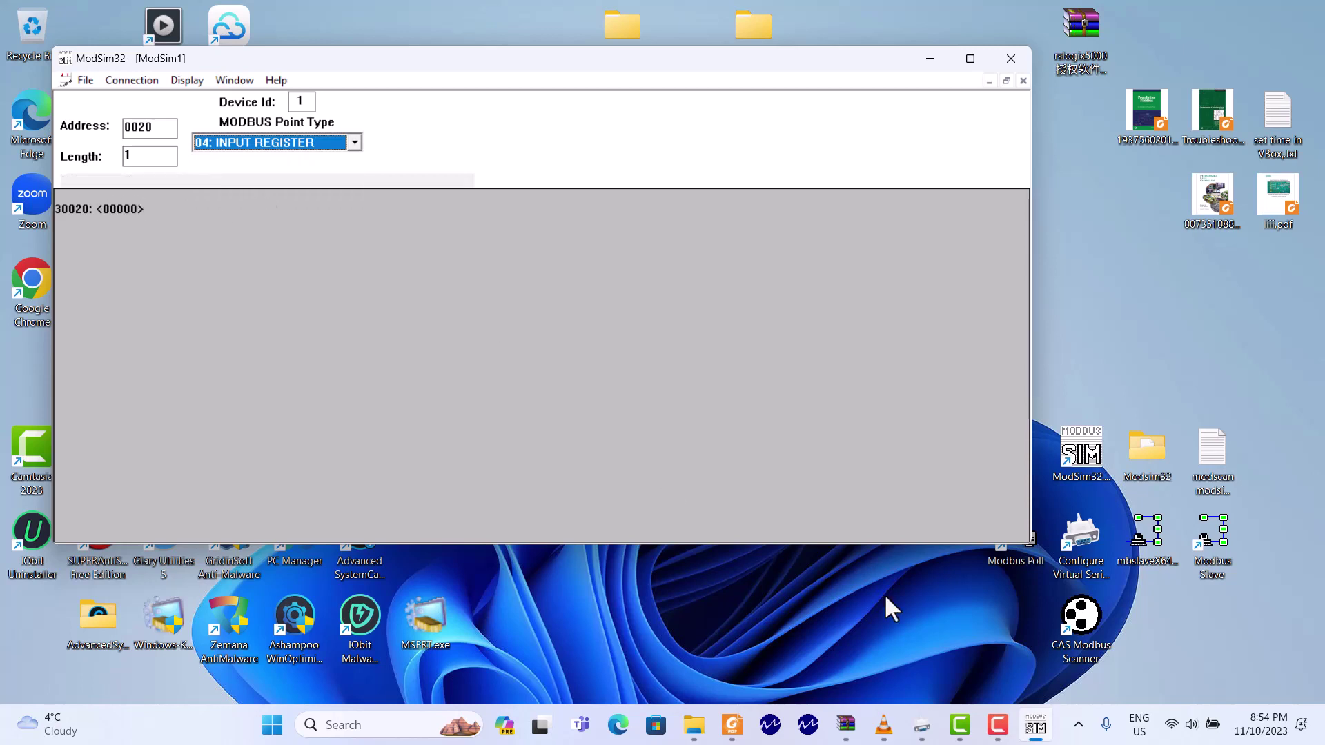
pyautogui.click(136, 80)
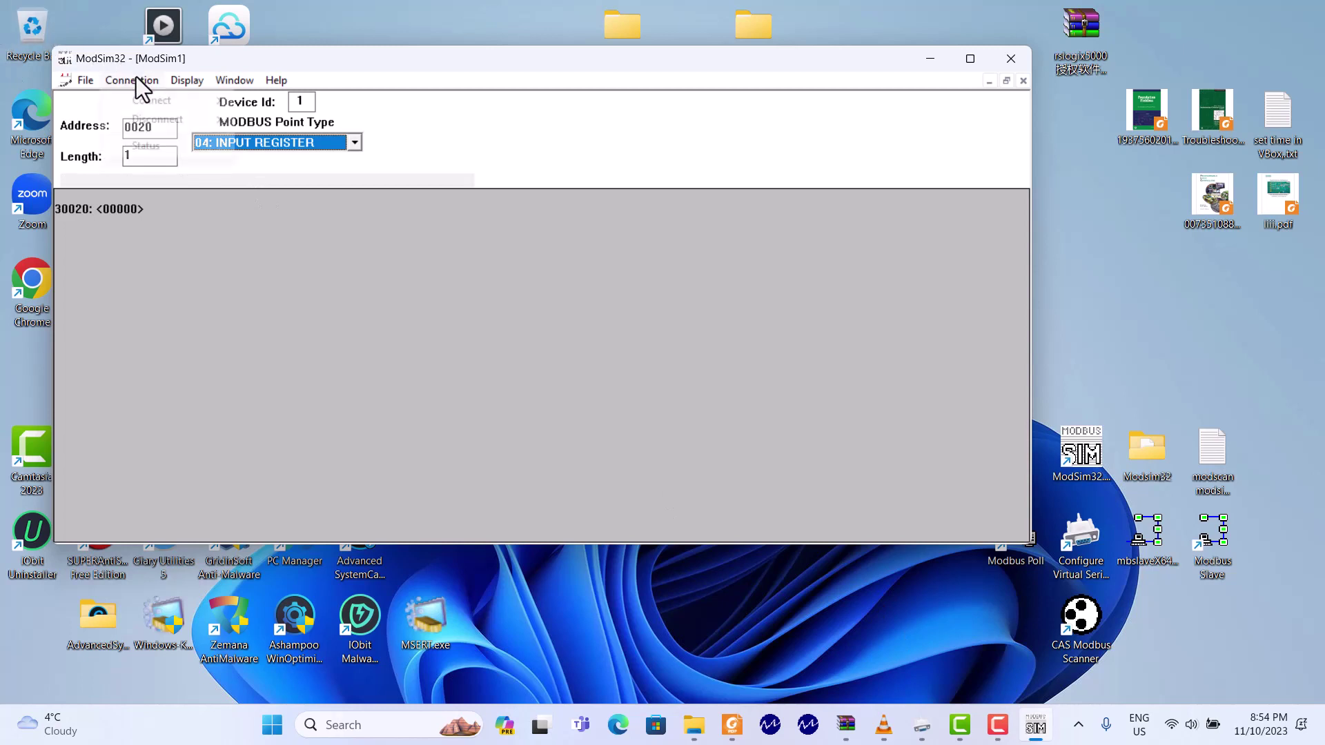
pyautogui.moveTo(161, 100)
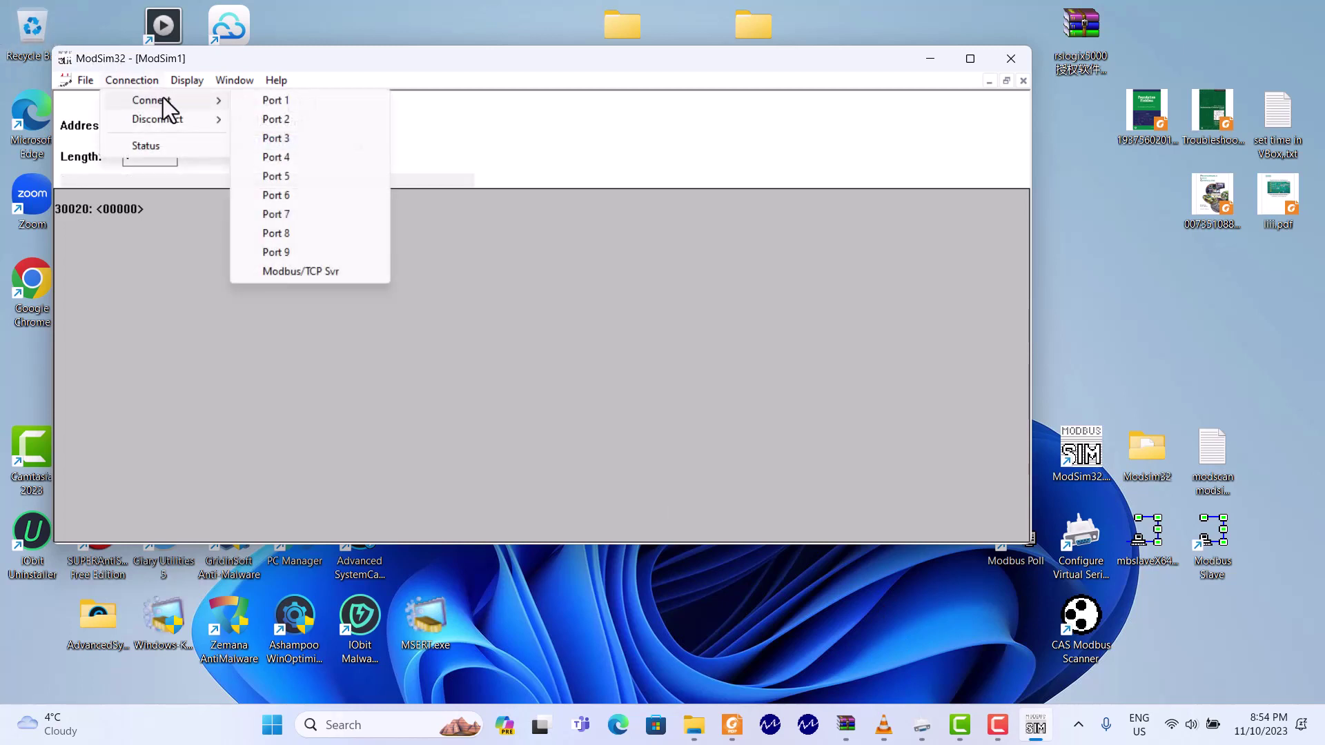
pyautogui.click(922, 725)
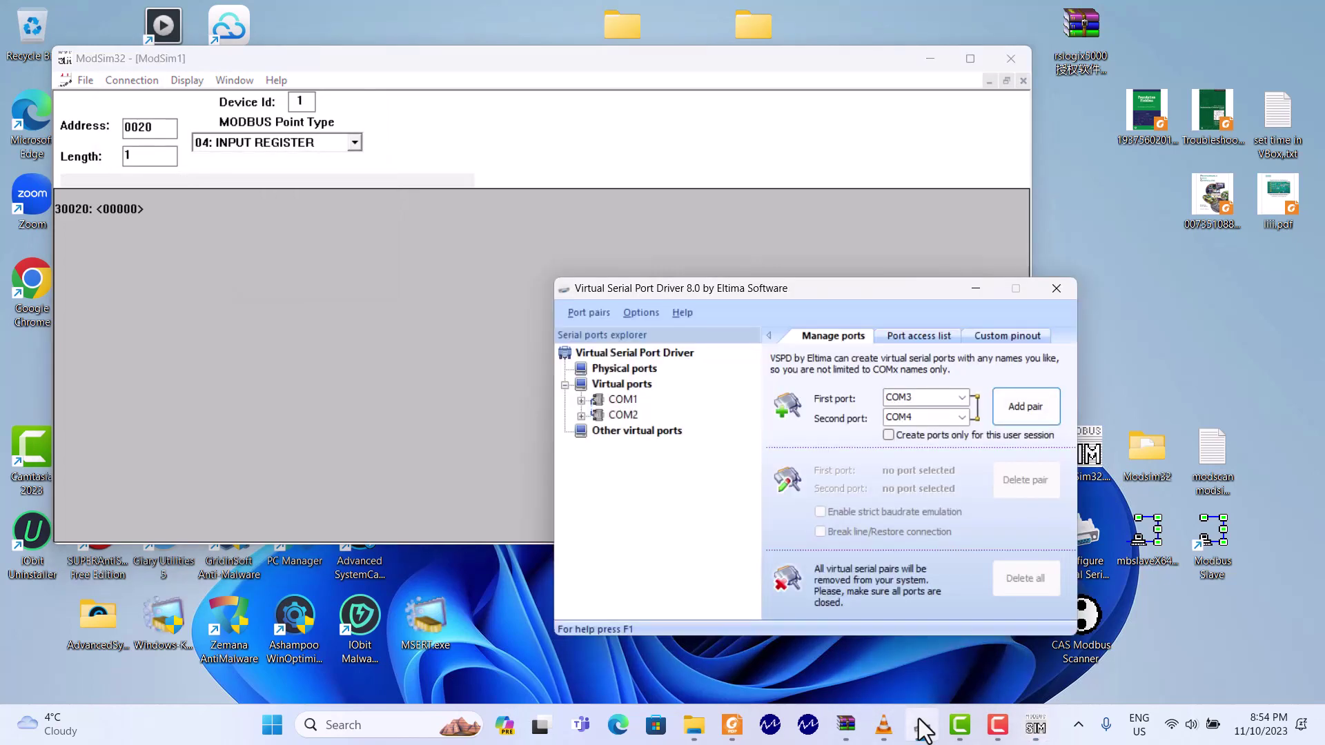
pyautogui.click(324, 392)
# - Connect ModSim32 on Port 1 to open its comm setup at RTU, 9600, 8-N-1
pyautogui.click(138, 81)
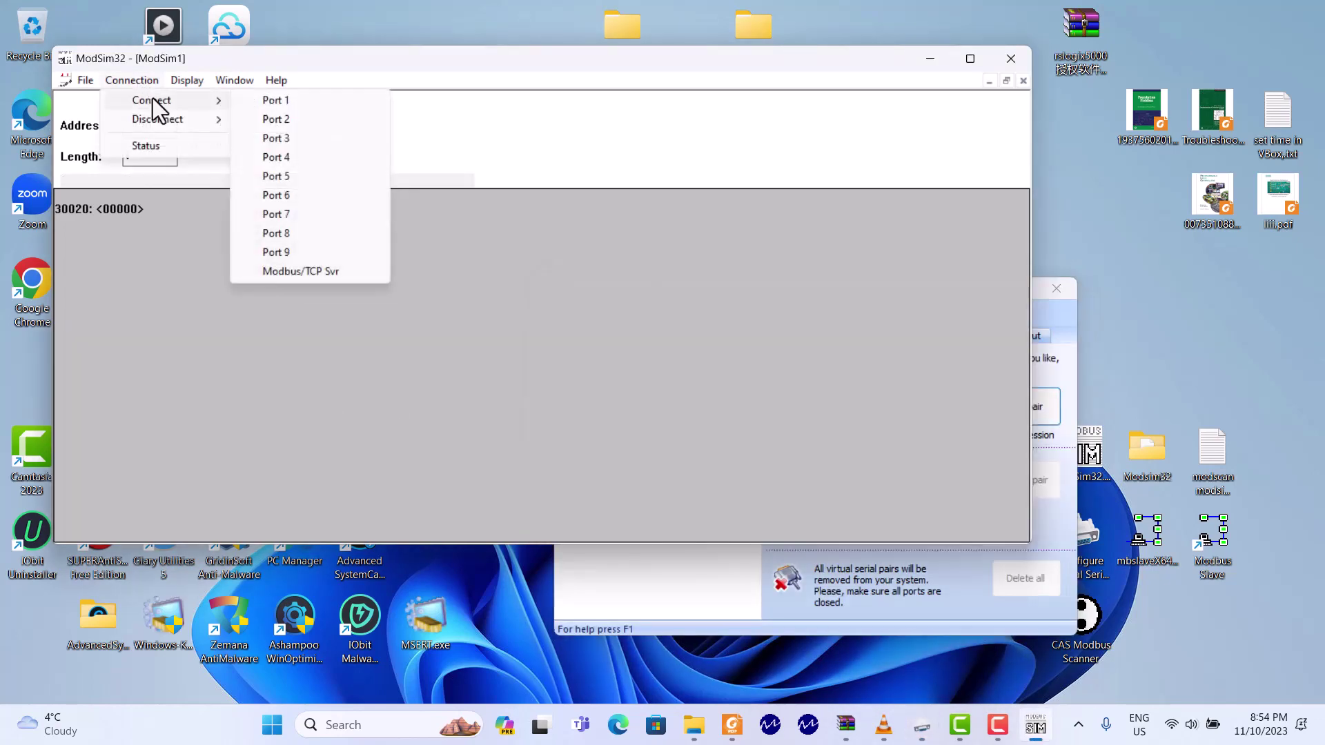
pyautogui.moveTo(153, 109)
pyautogui.click(271, 101)
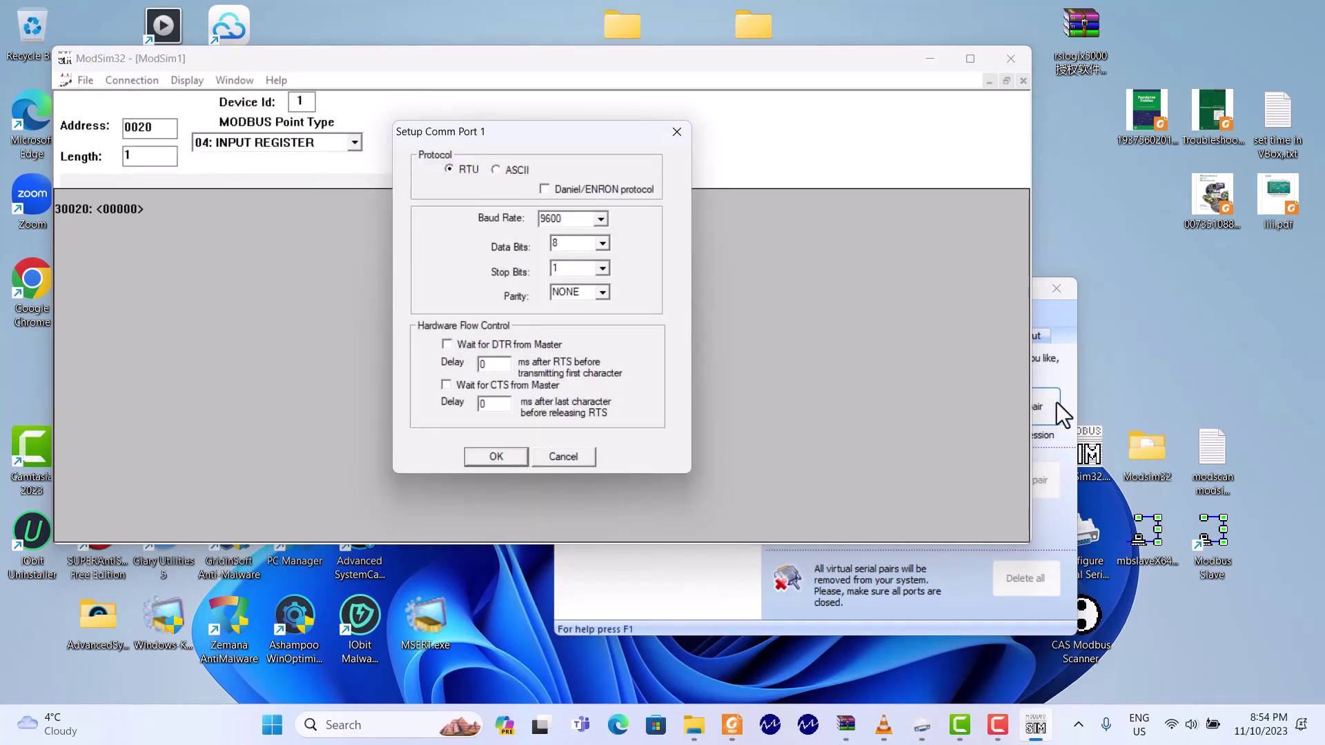
pyautogui.click(1070, 358)
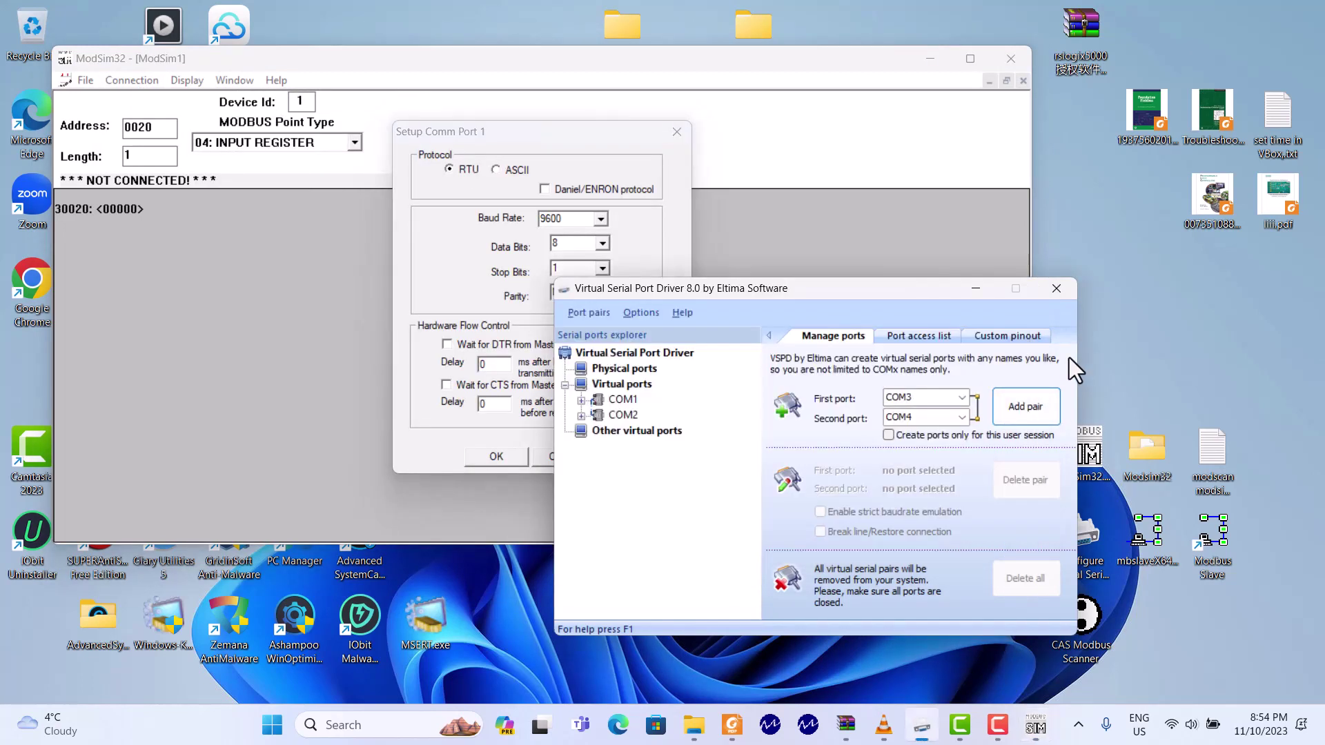
pyautogui.click(983, 293)
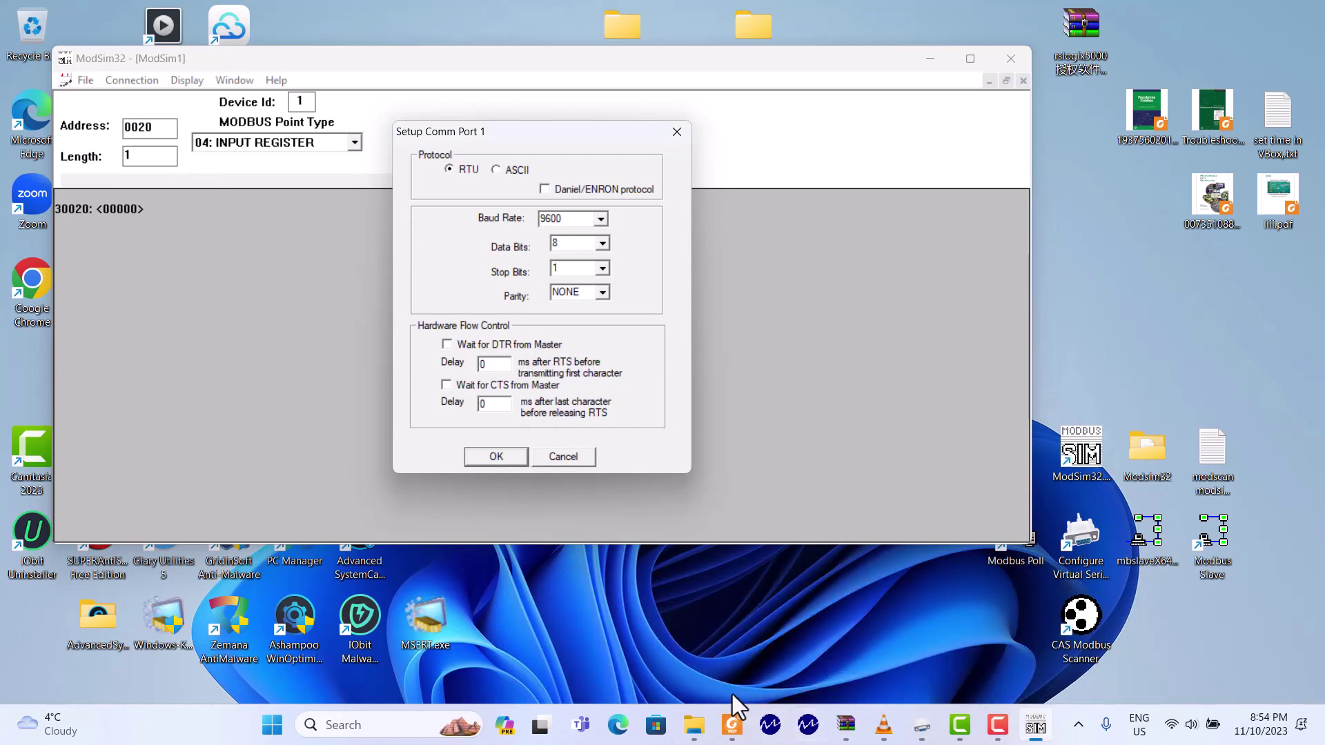
# - Launch MatrikonOPC Server for Modbus and add a Modbus Serial Port node under Server Nodes Configuration
pyautogui.click(808, 732)
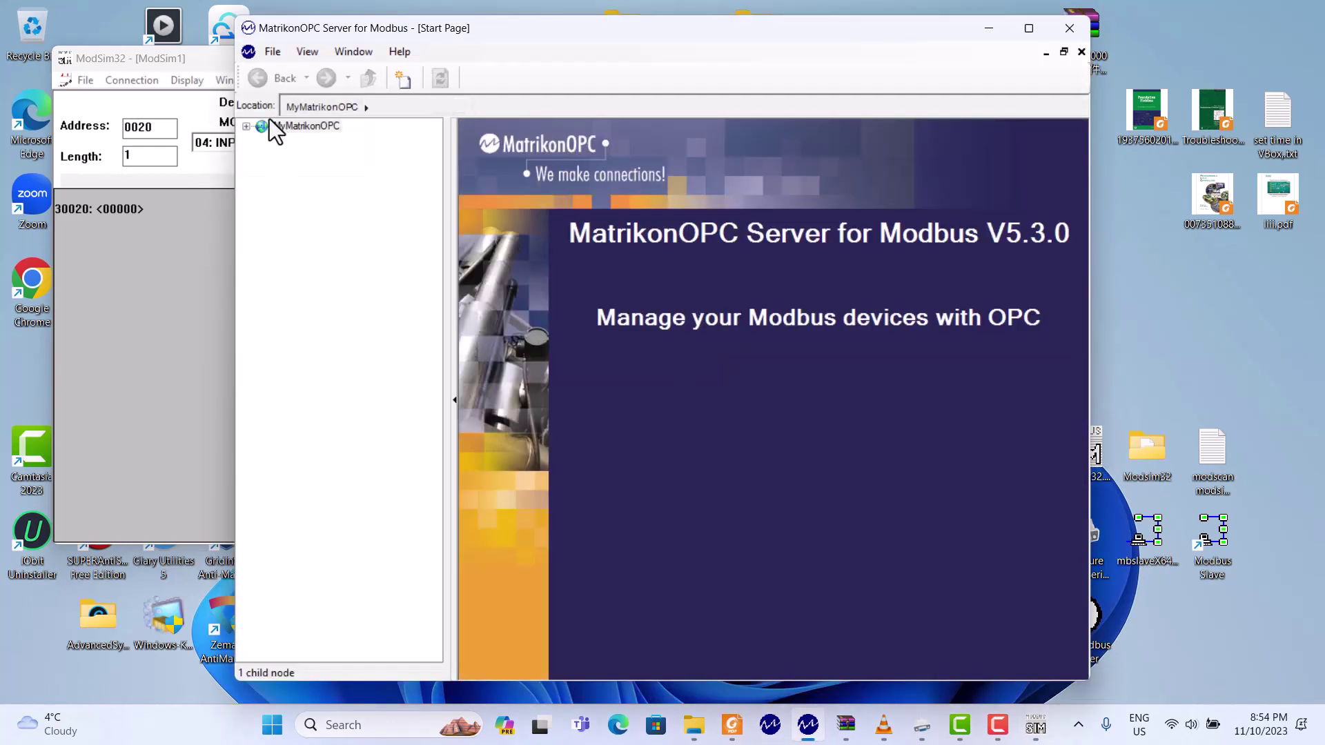
pyautogui.click(246, 127)
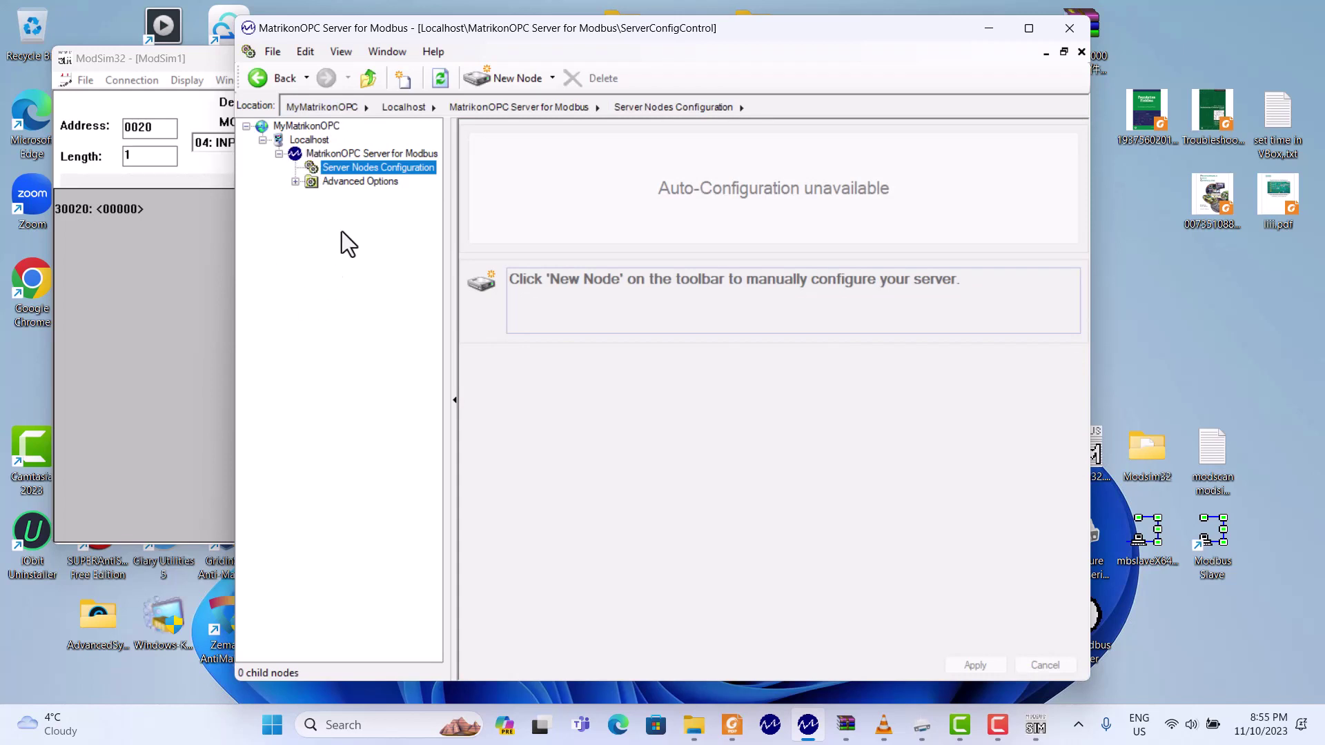
pyautogui.rightClick(370, 173)
pyautogui.moveTo(422, 183)
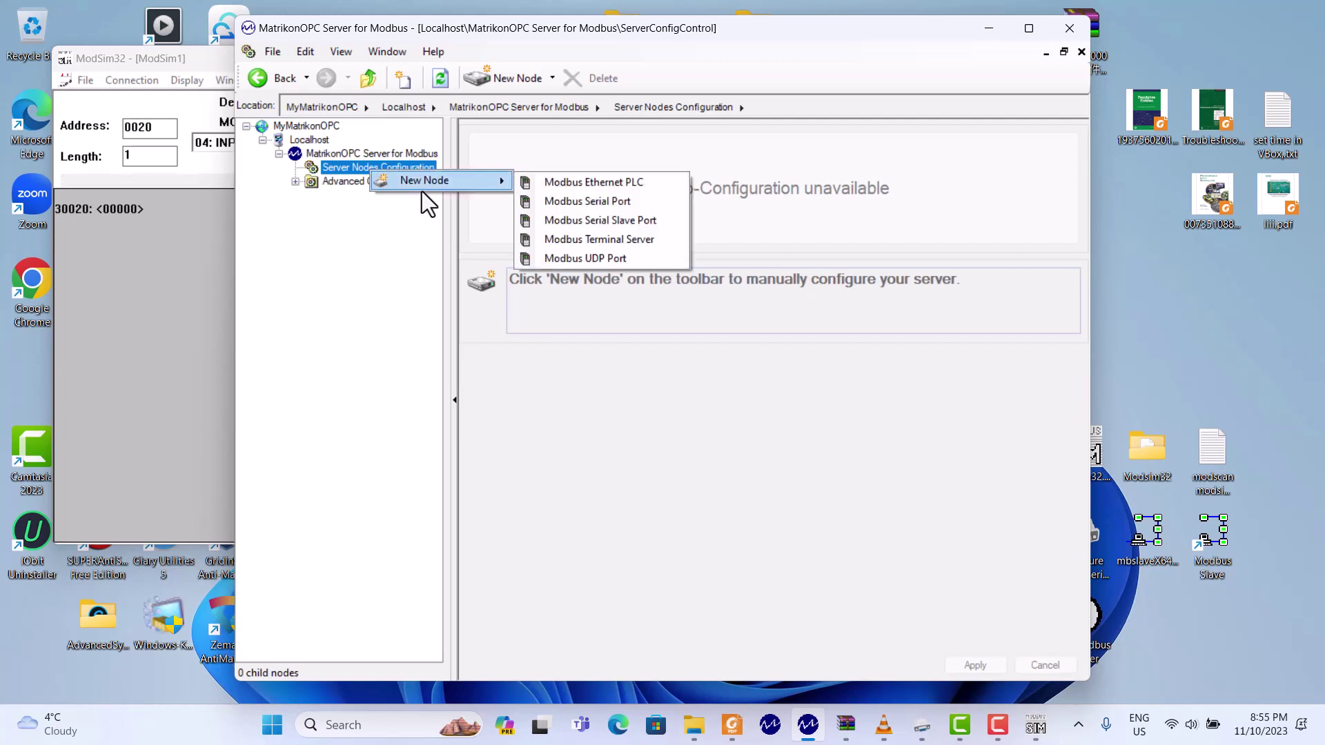
pyautogui.click(574, 200)
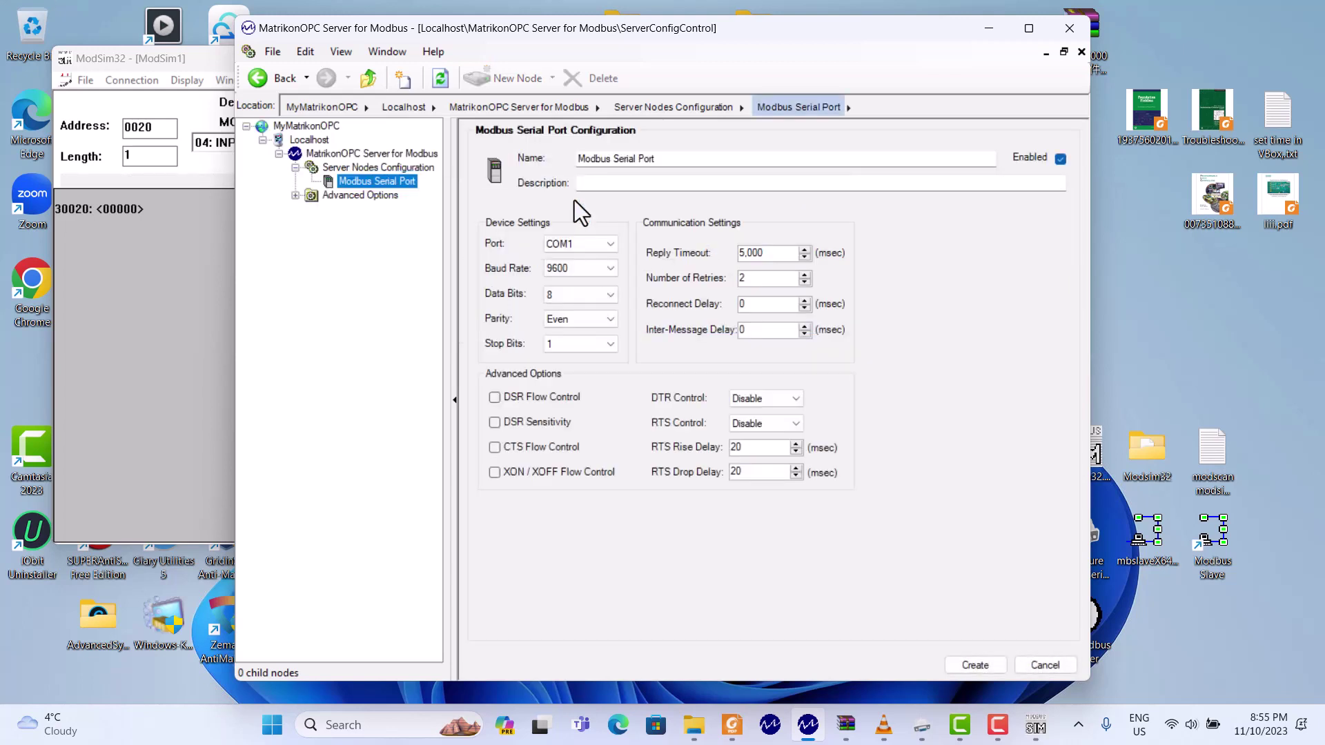
pyautogui.click(667, 159)
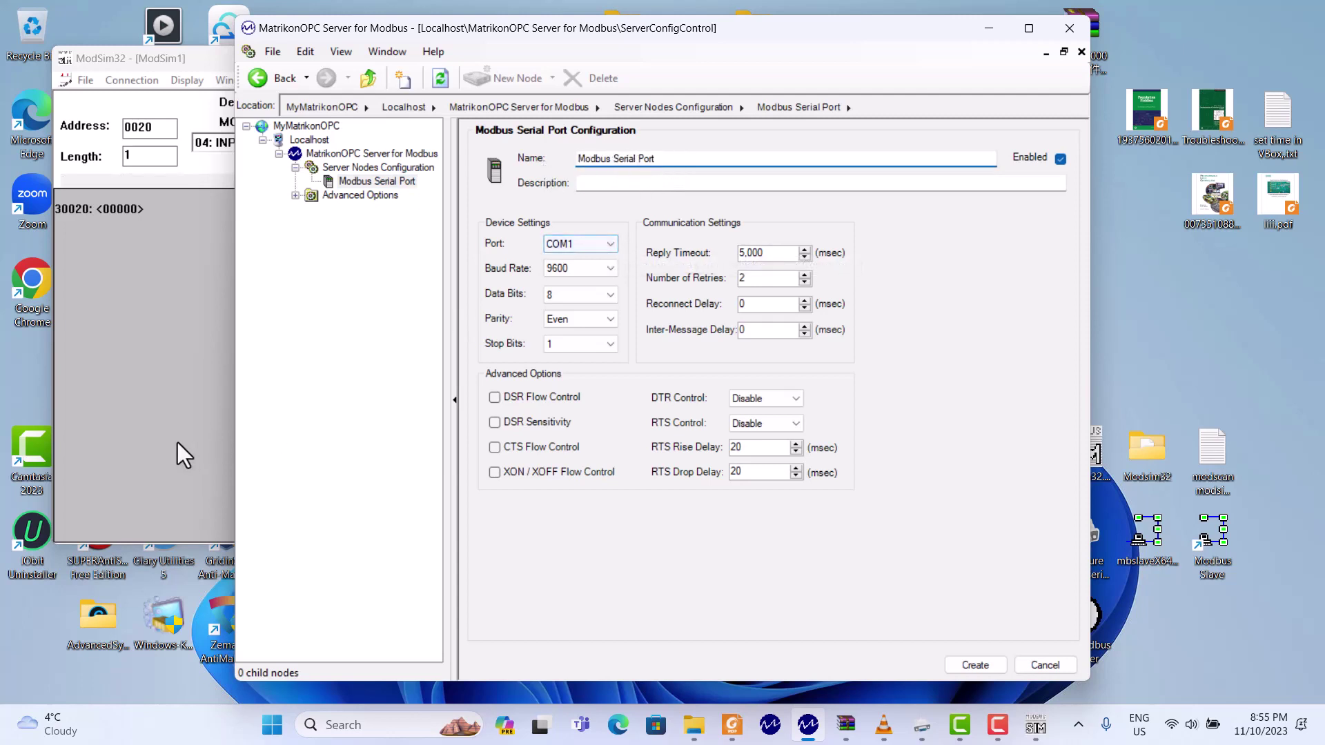
# - Accept ModSim32's comm port settings and choose COM2 for the Matrikon serial port node
pyautogui.click(159, 404)
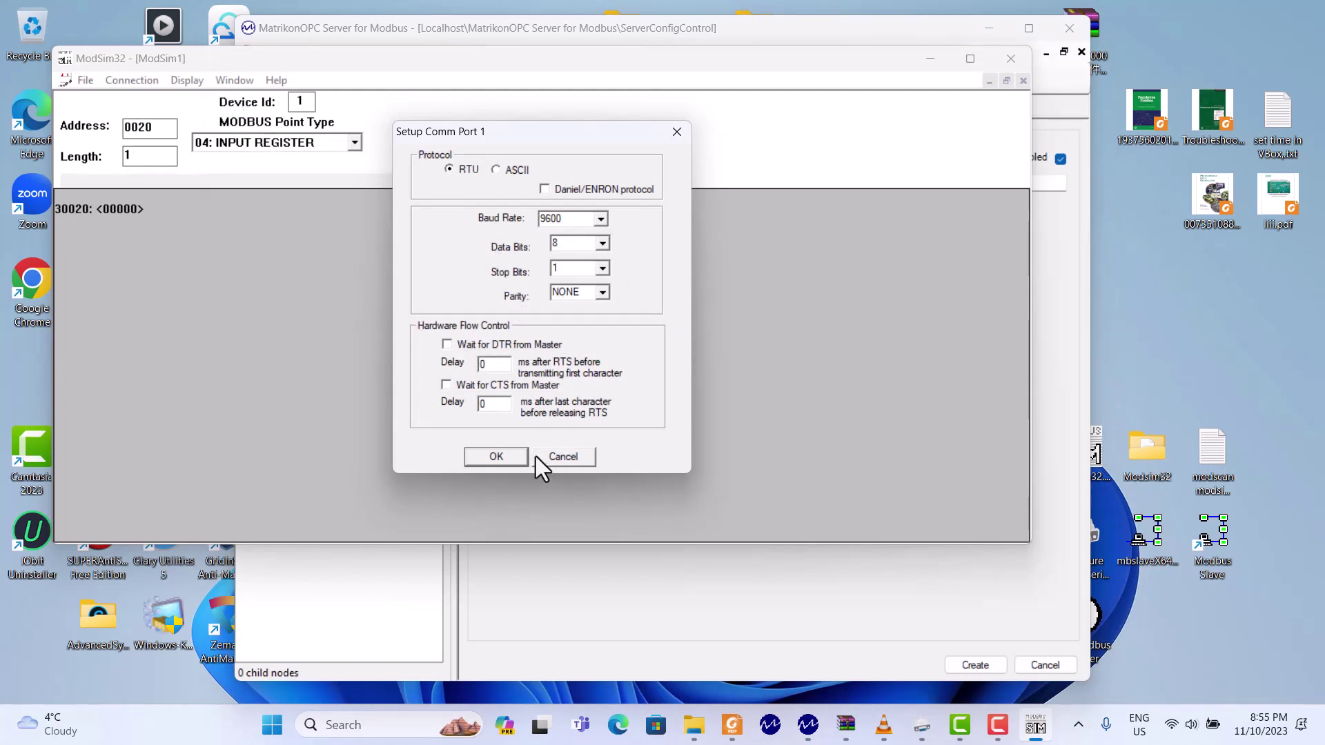
pyautogui.click(496, 457)
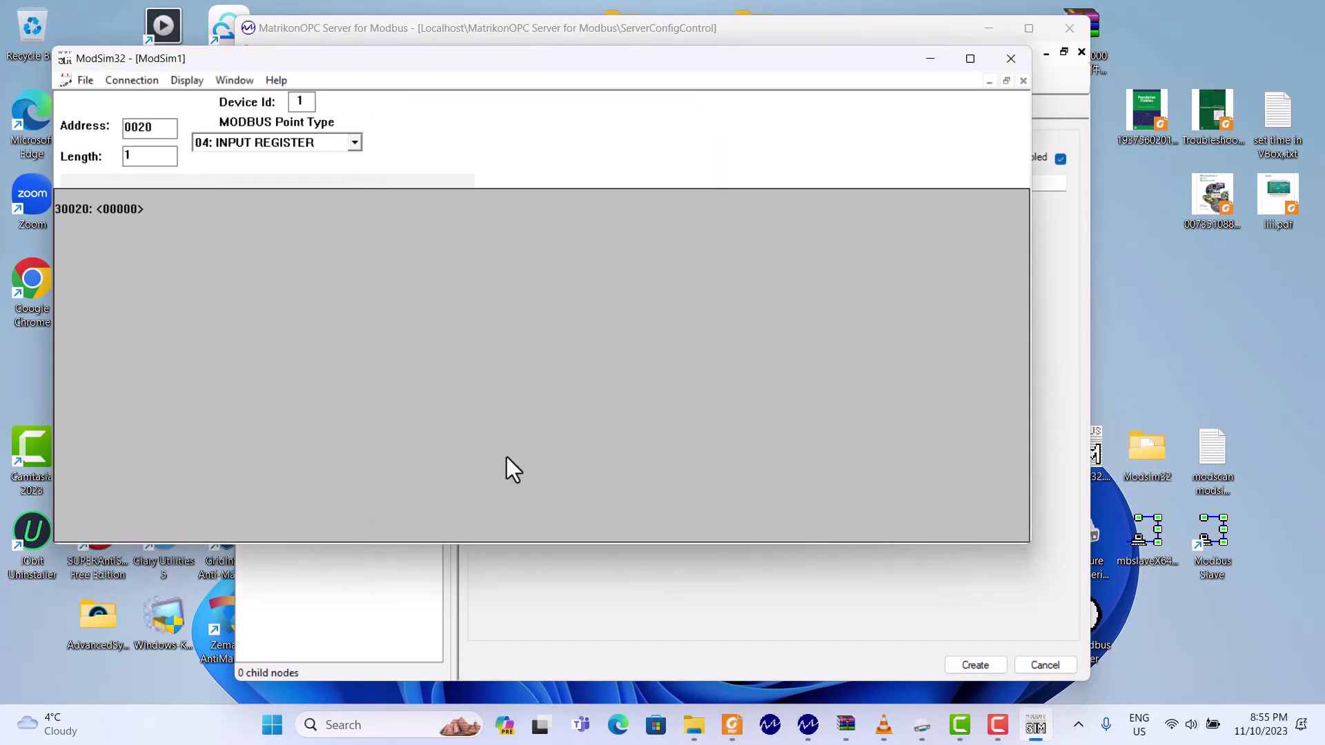
pyautogui.click(143, 83)
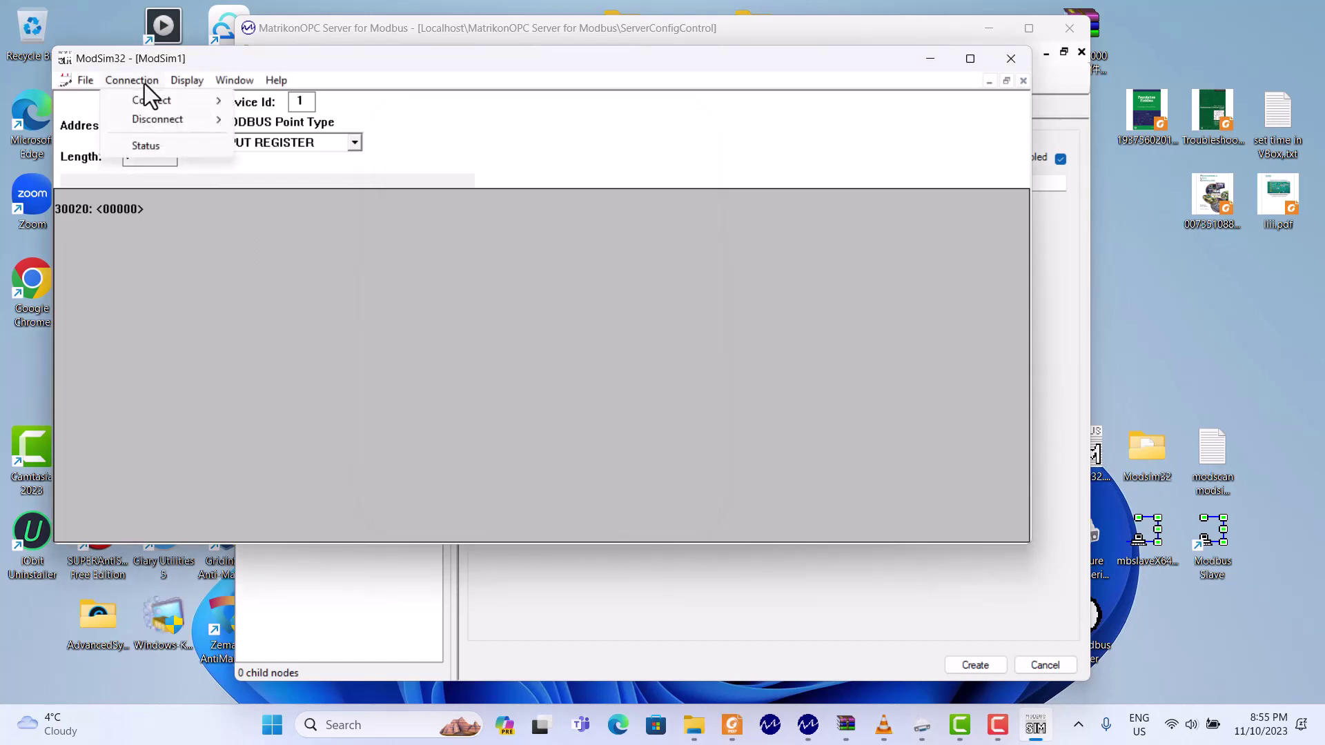
pyautogui.moveTo(158, 101)
pyautogui.click(1052, 465)
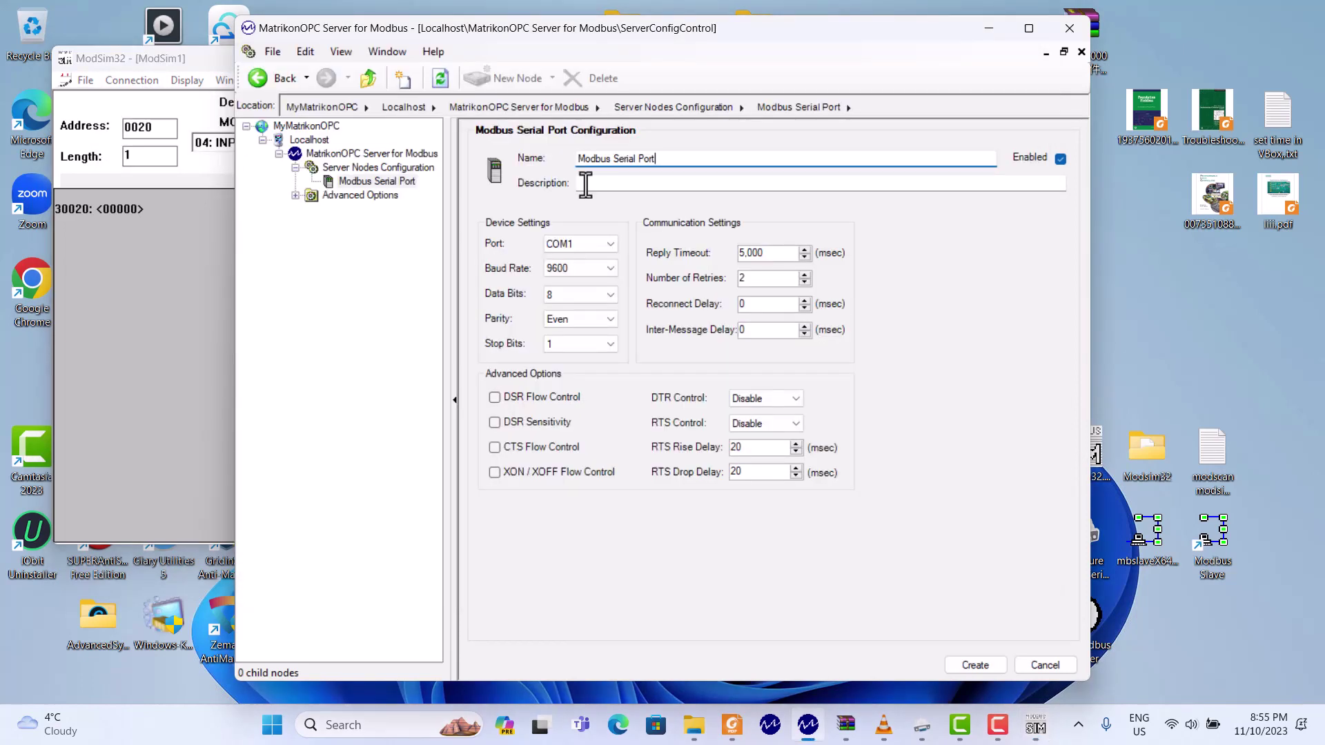
pyautogui.click(608, 246)
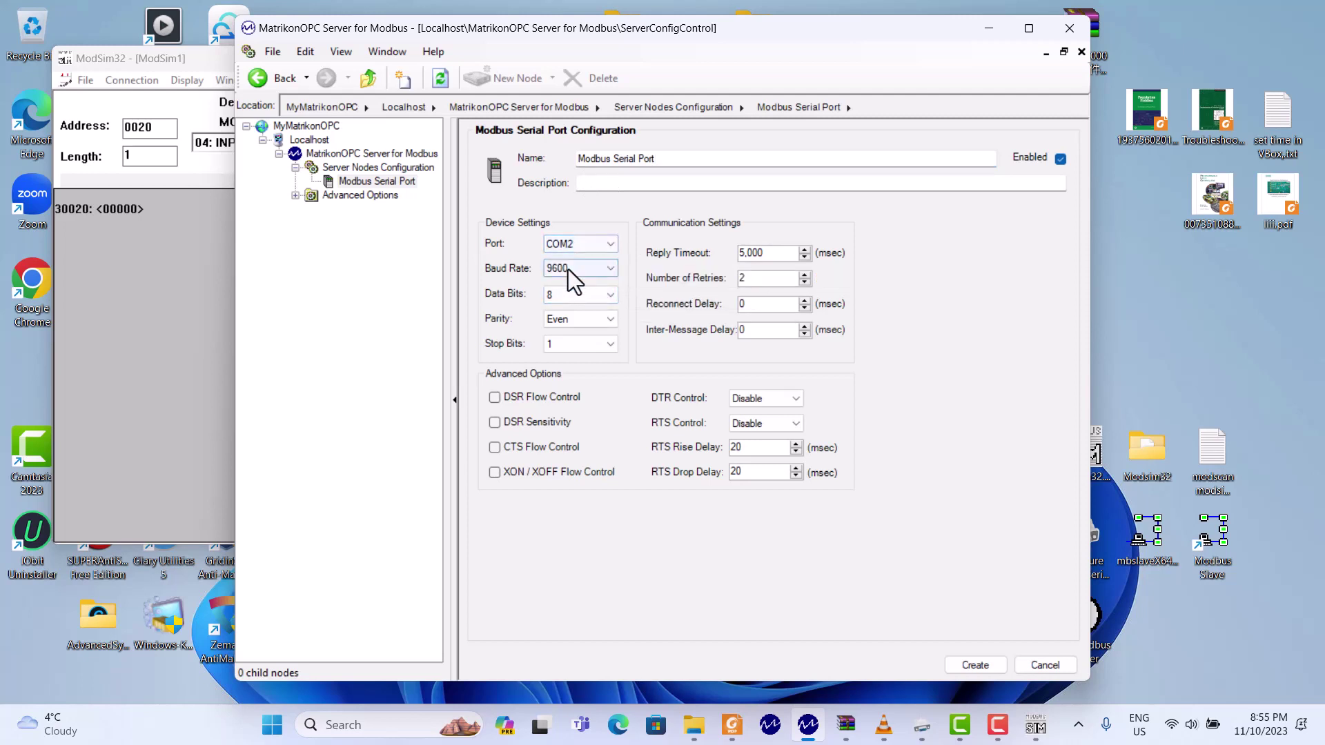
# - Start connecting ModSim32 on Port 1
pyautogui.click(175, 326)
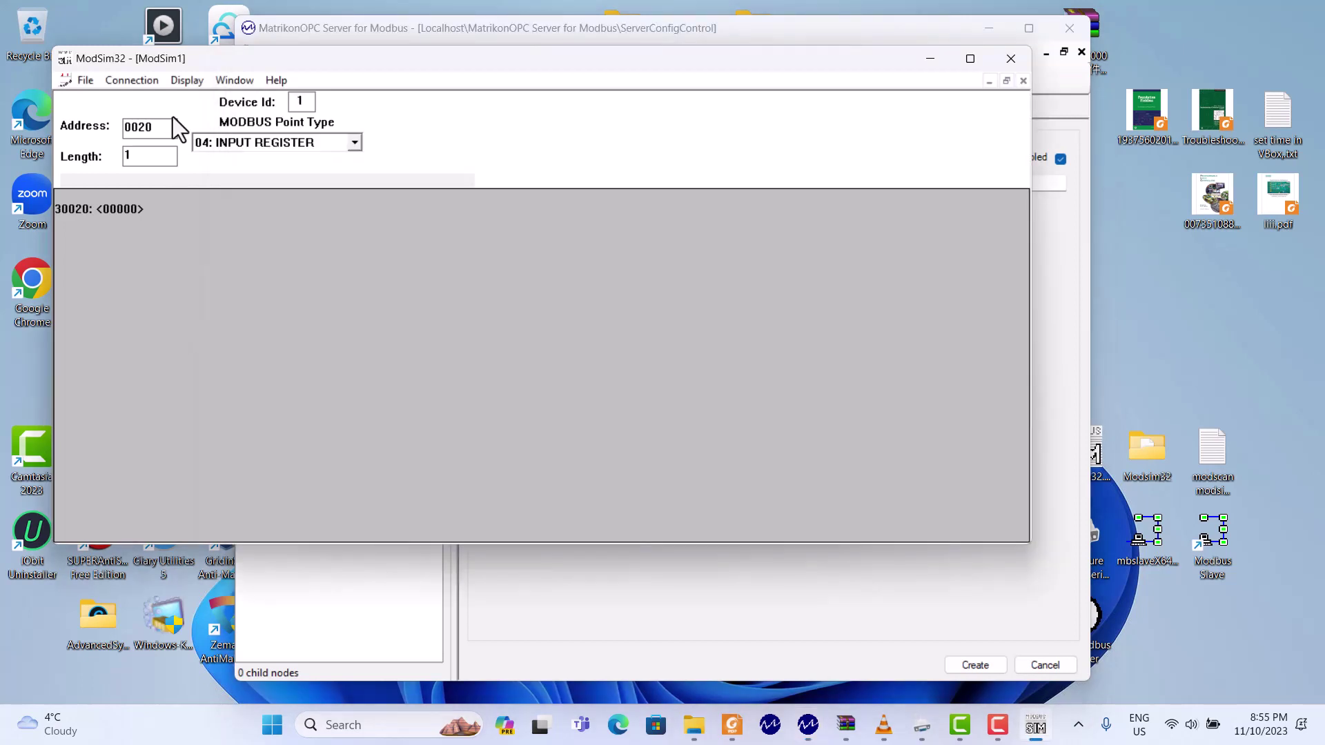
pyautogui.click(138, 83)
pyautogui.moveTo(159, 100)
pyautogui.moveTo(206, 118)
pyautogui.click(279, 112)
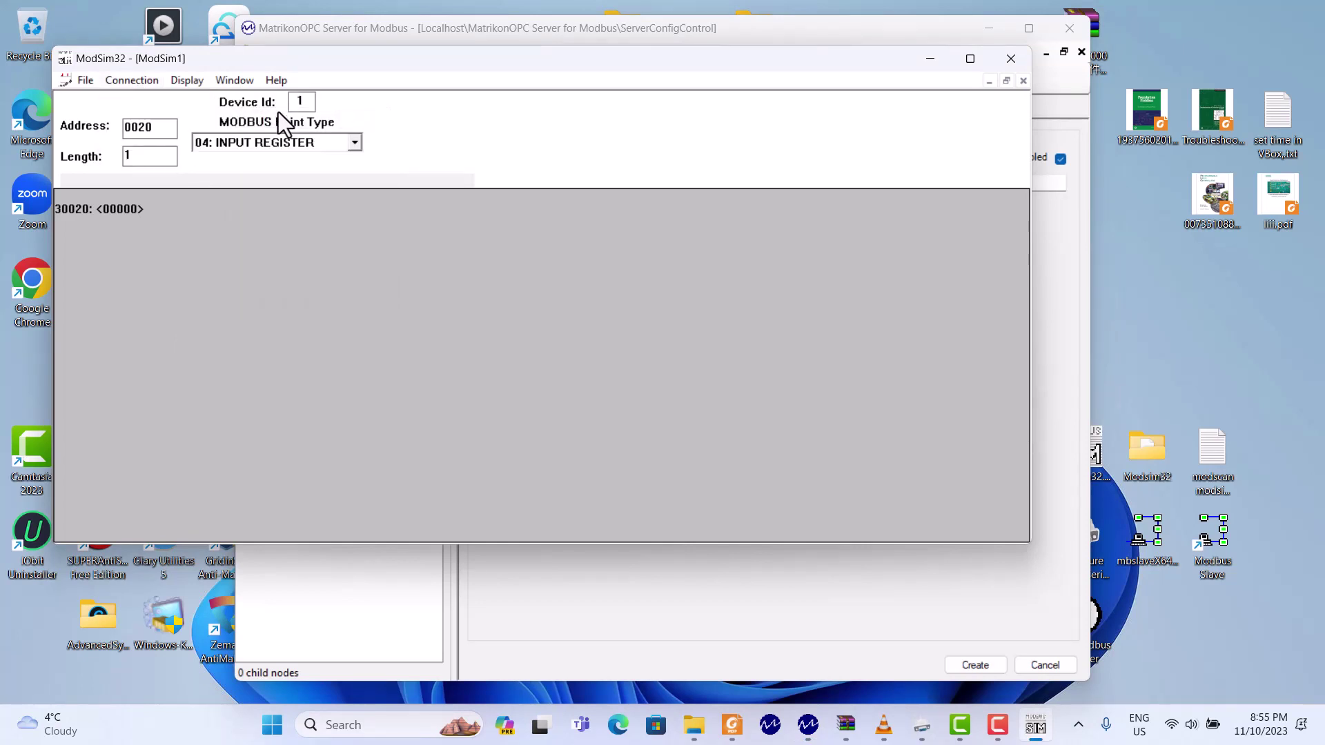
pyautogui.click(139, 88)
pyautogui.moveTo(147, 101)
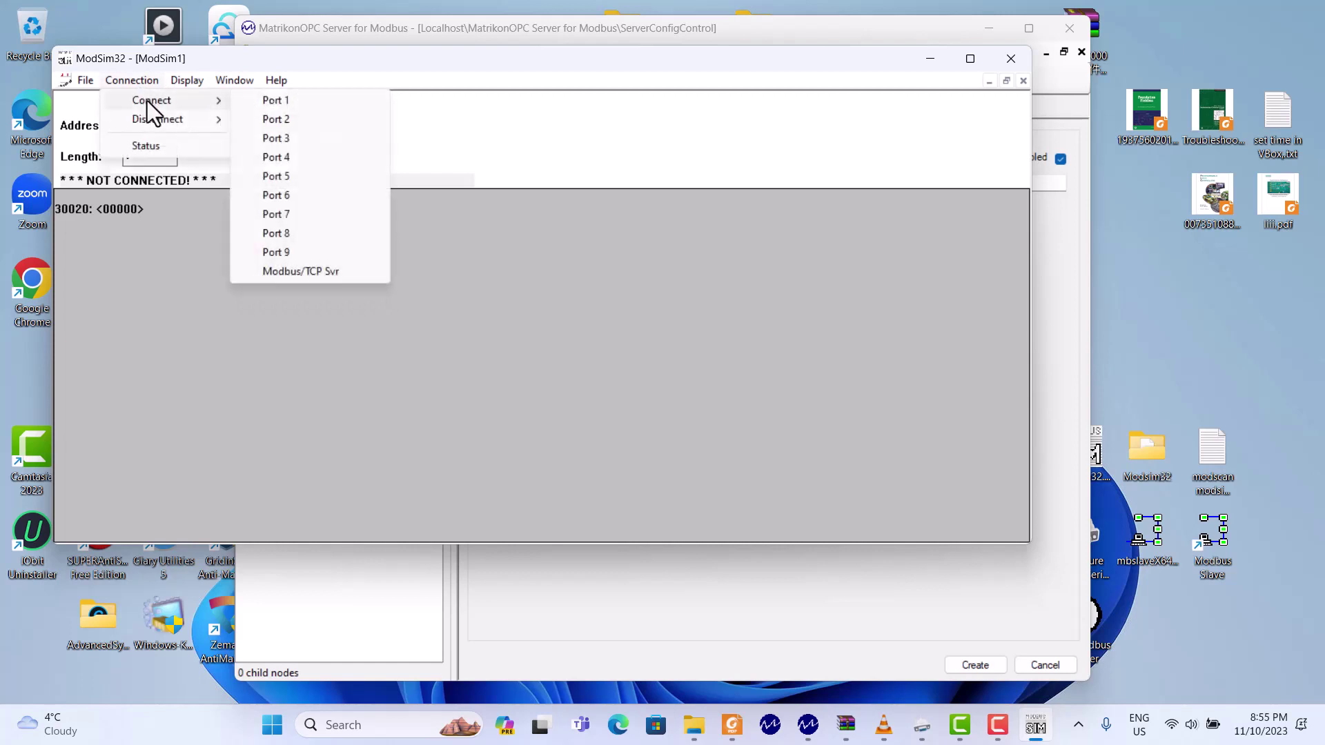
pyautogui.click(272, 103)
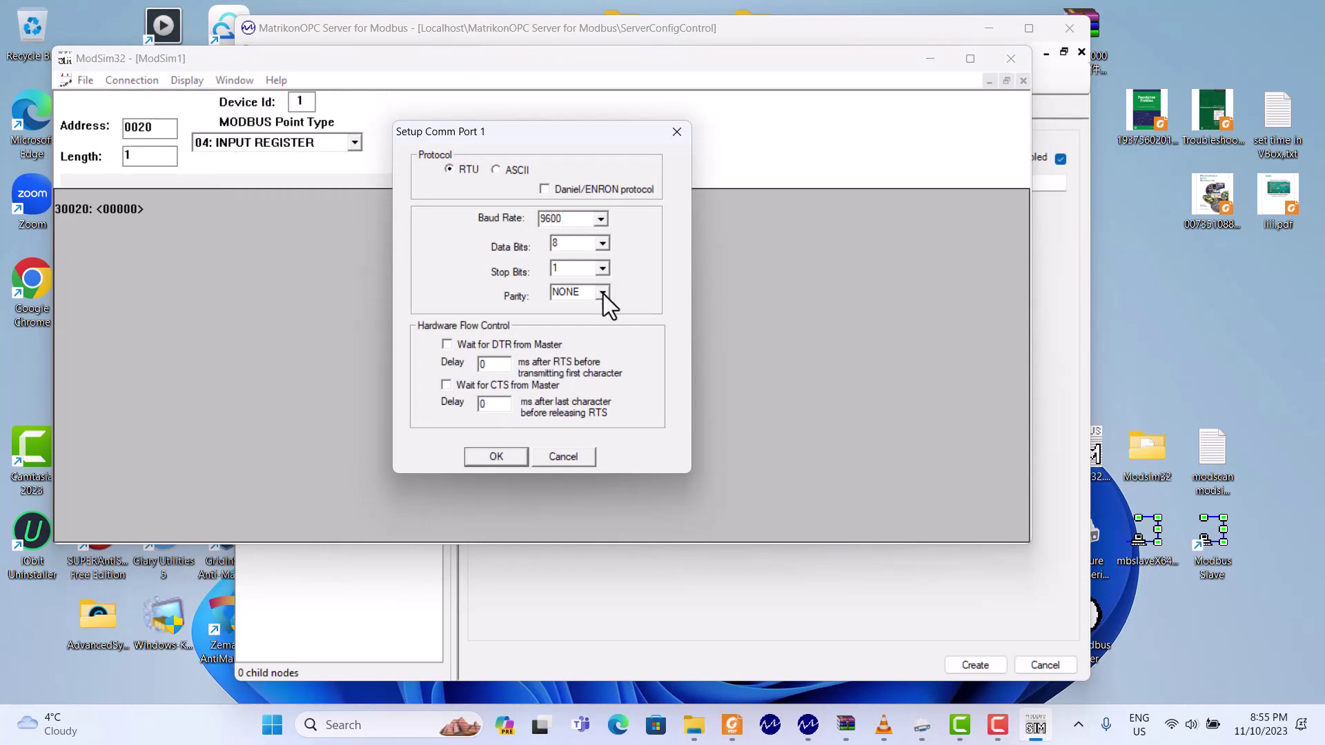
# - Set the node's parity to None, confirm ModSim32's Port 1 connection, and create the node
pyautogui.click(769, 576)
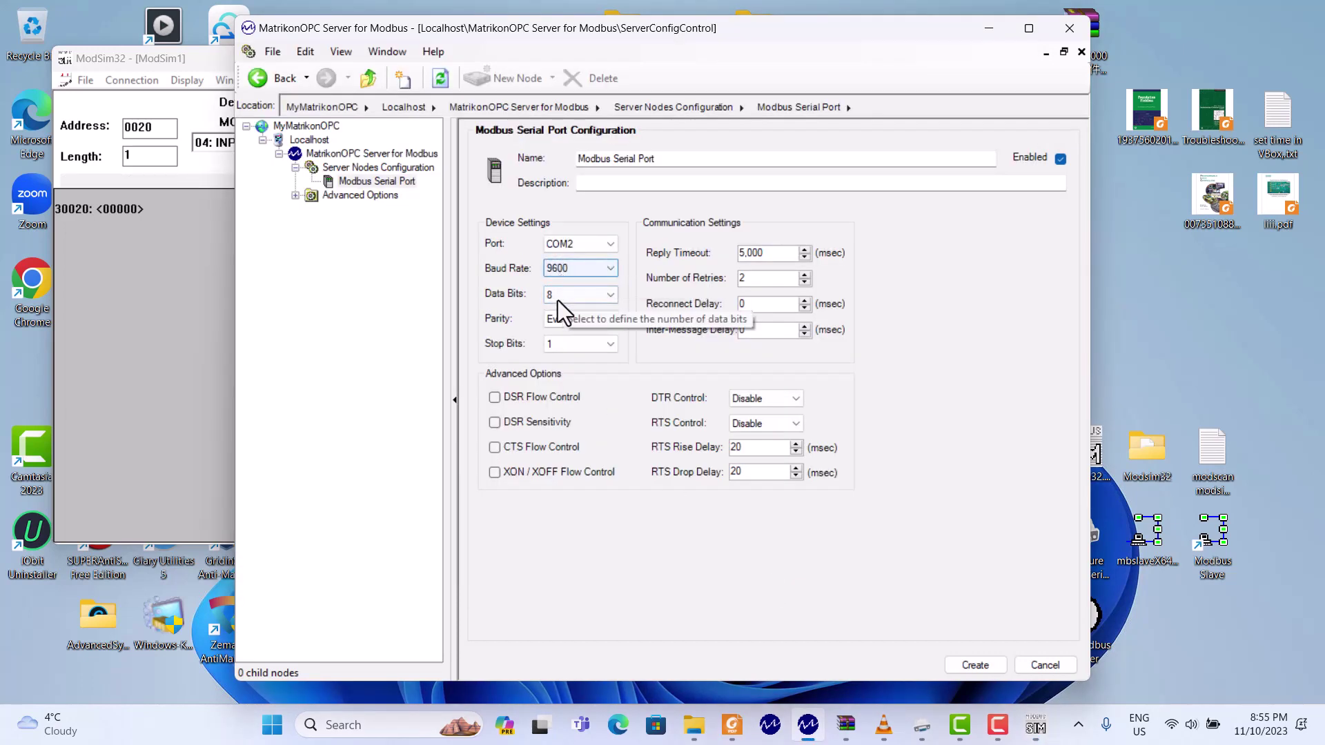
pyautogui.click(610, 319)
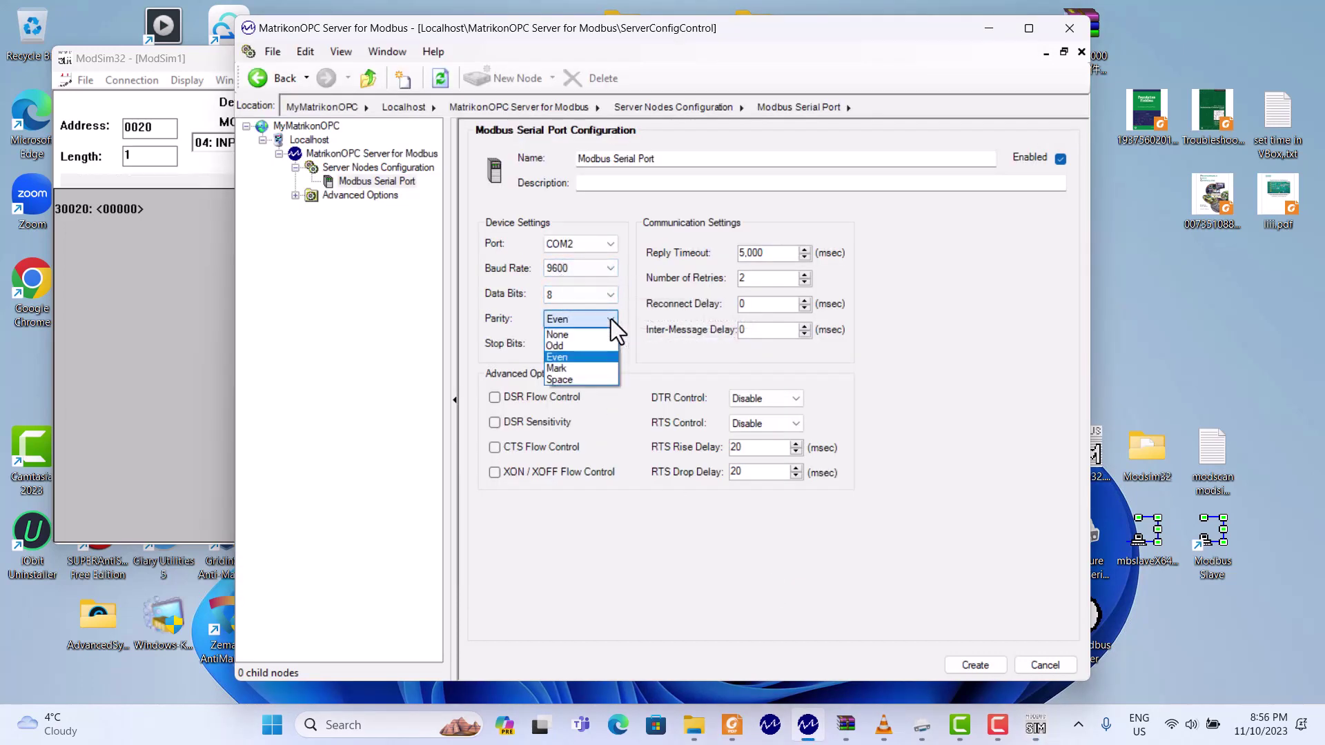
pyautogui.click(560, 334)
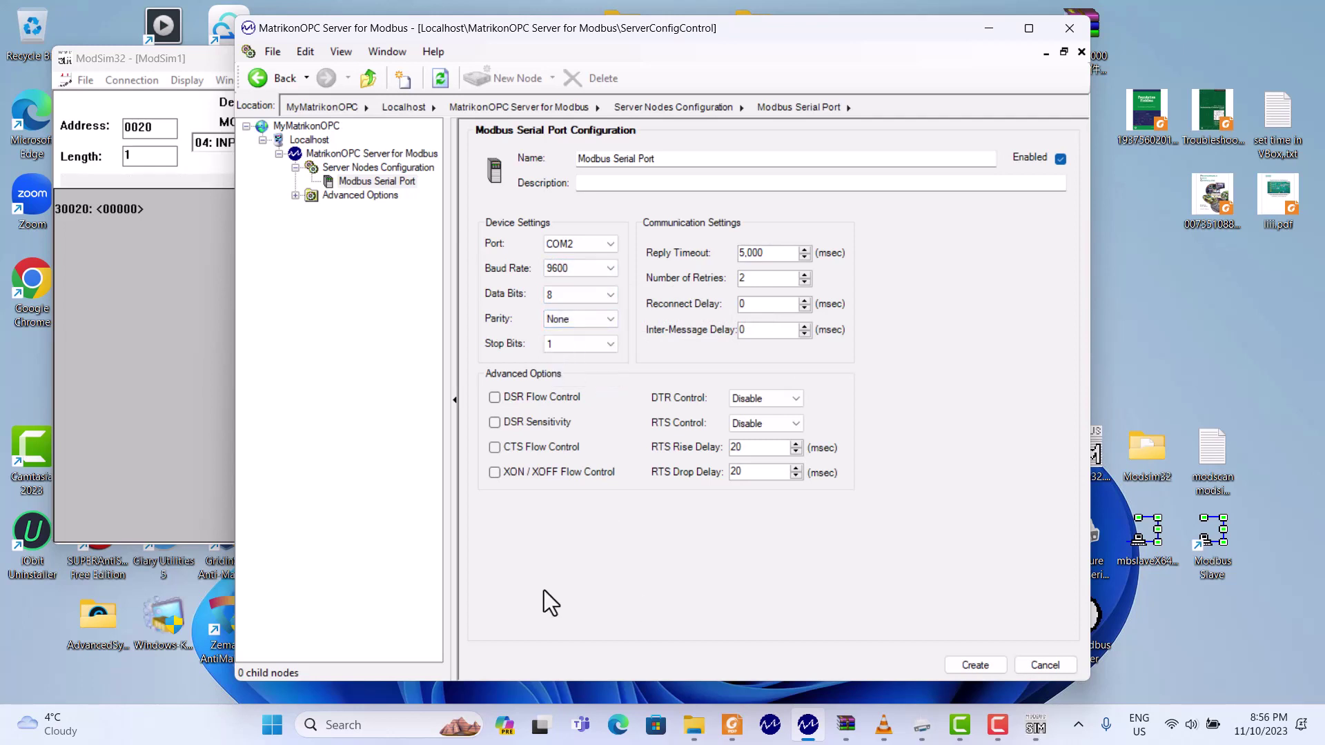
pyautogui.click(163, 432)
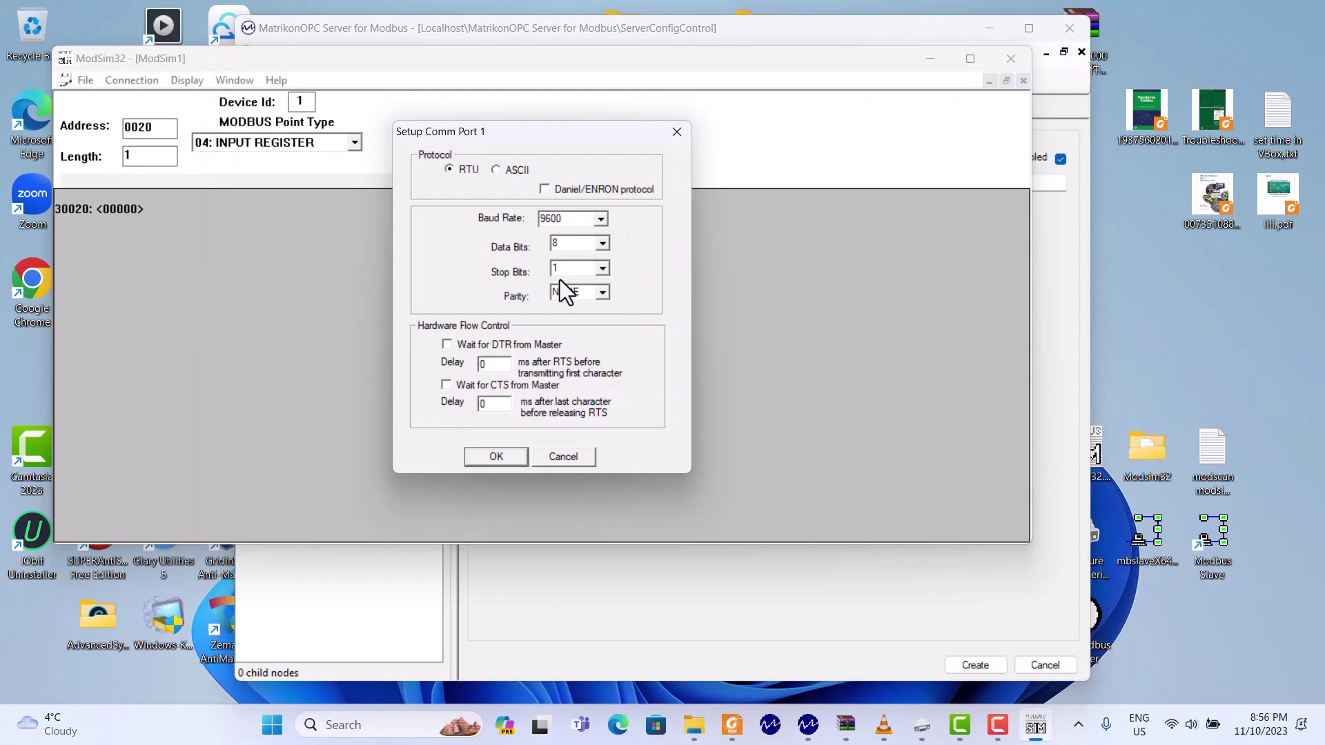
pyautogui.click(499, 453)
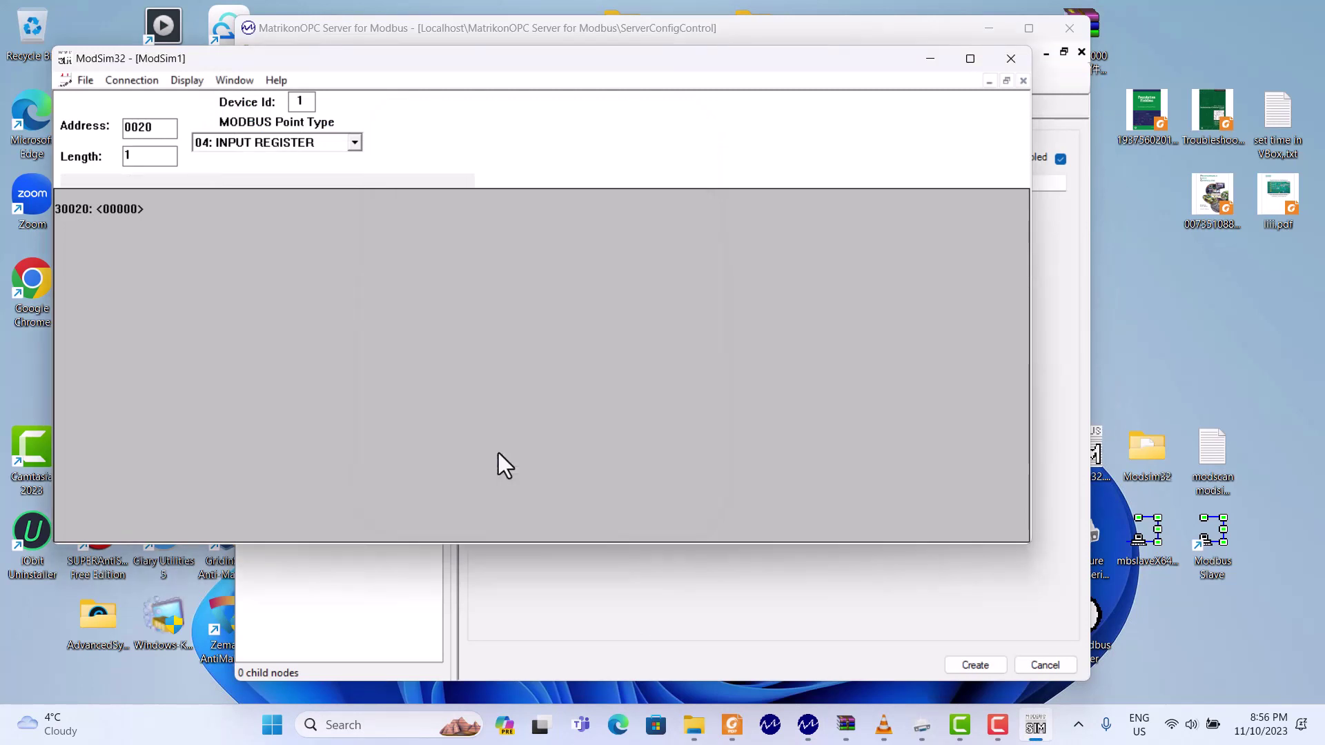
pyautogui.click(595, 588)
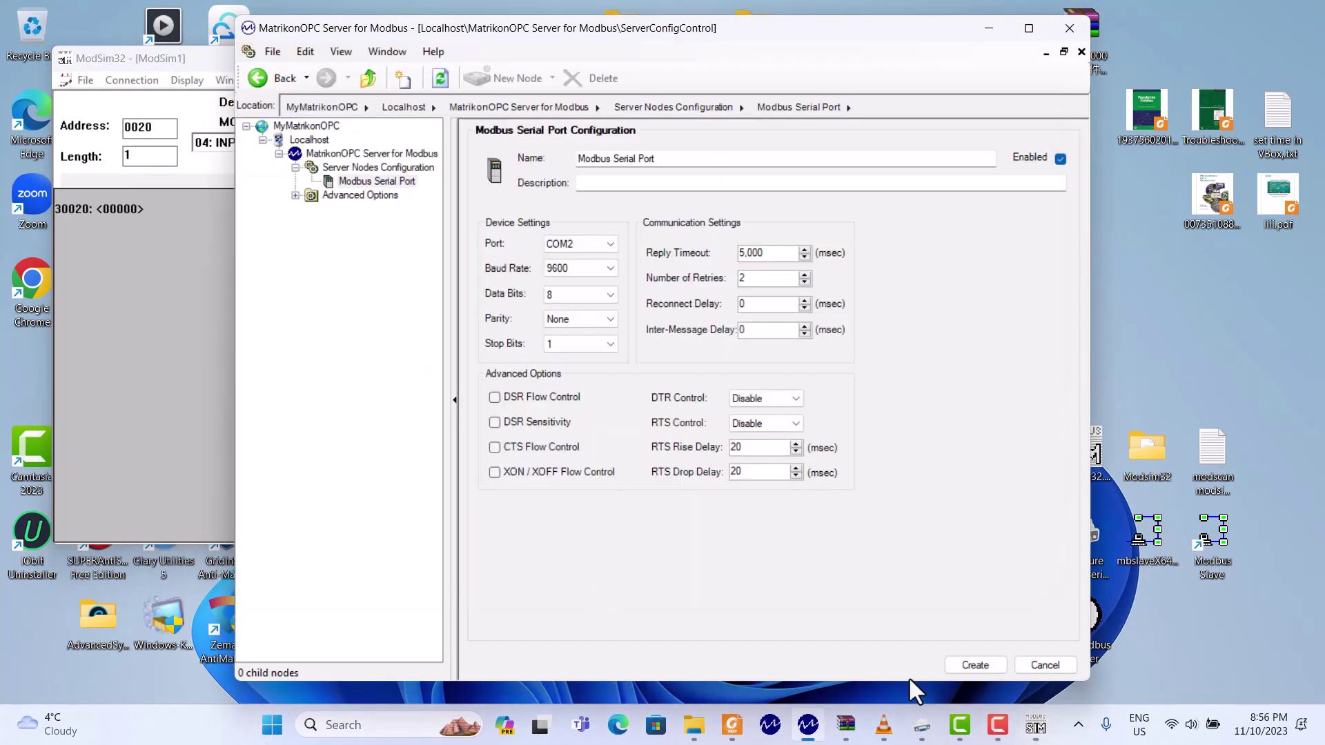
pyautogui.click(976, 666)
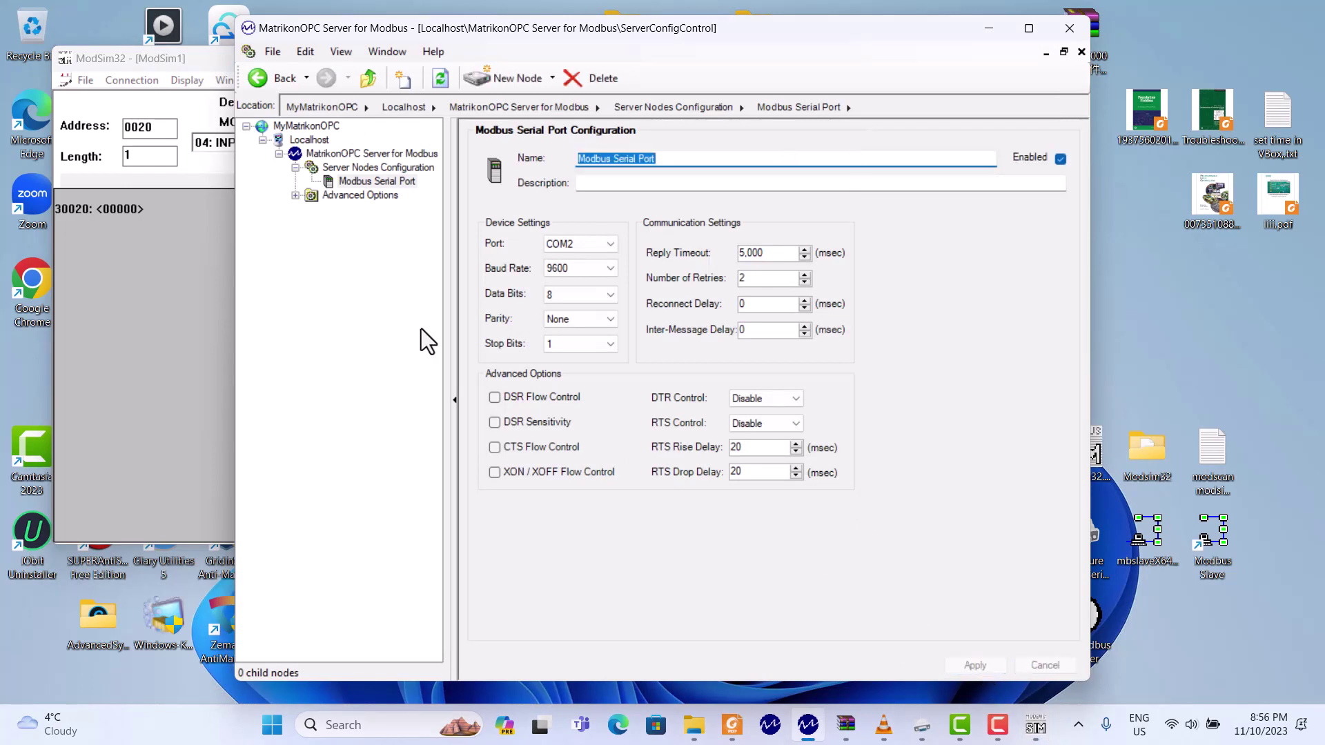
# - Add a Modbus Serial PLC device under the Modbus Serial Port node
pyautogui.rightClick(367, 184)
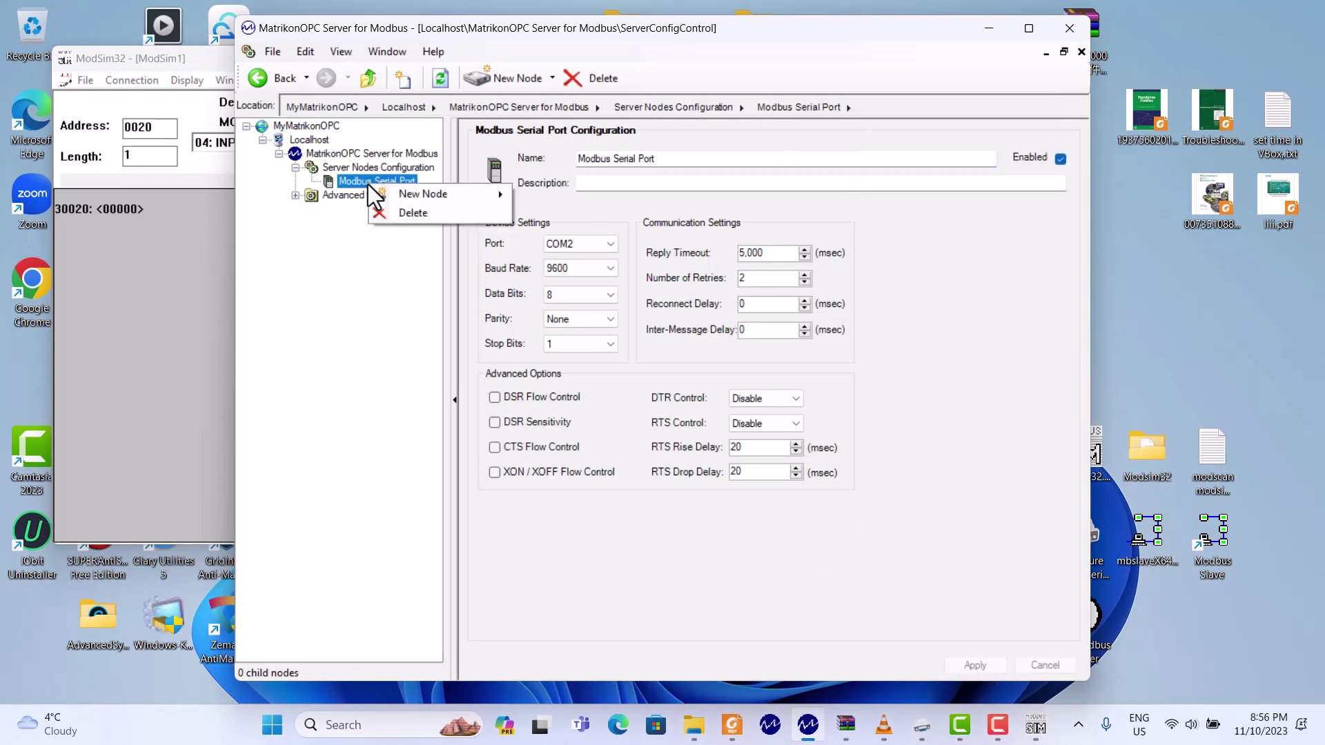
pyautogui.moveTo(428, 196)
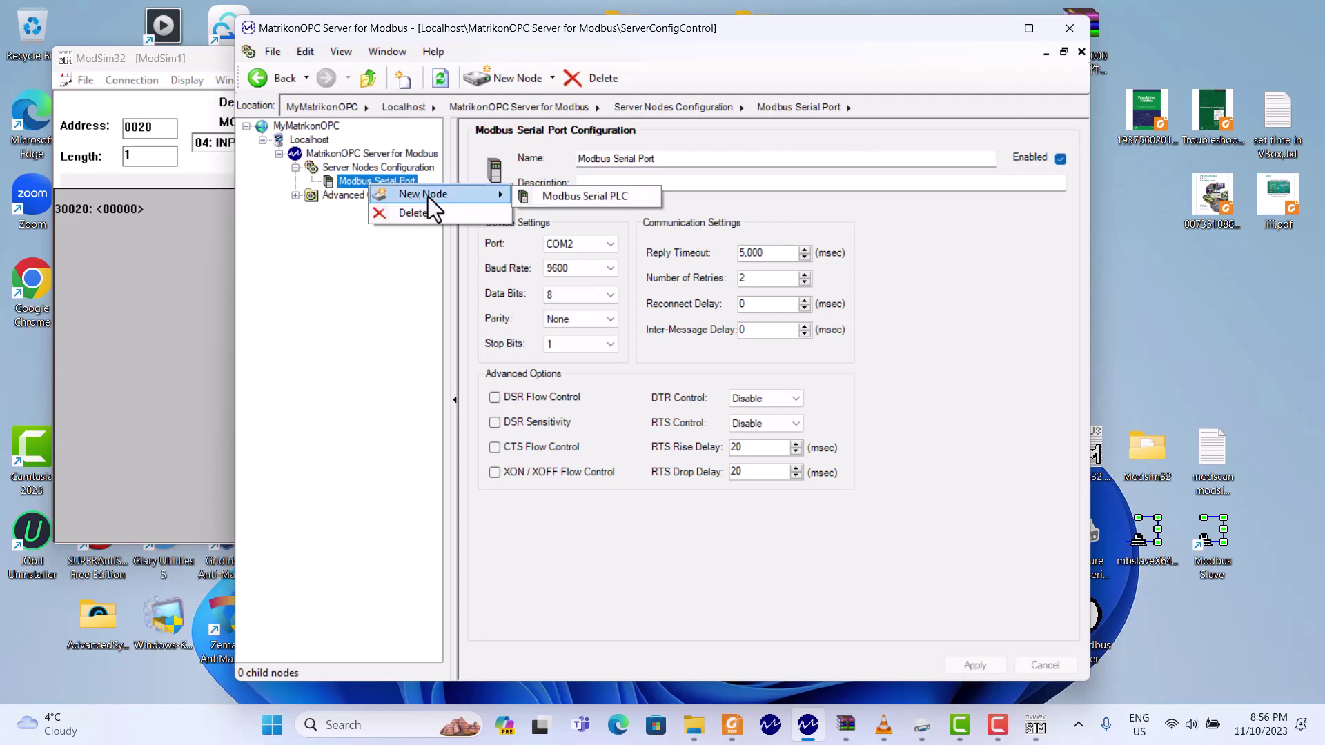
pyautogui.click(585, 197)
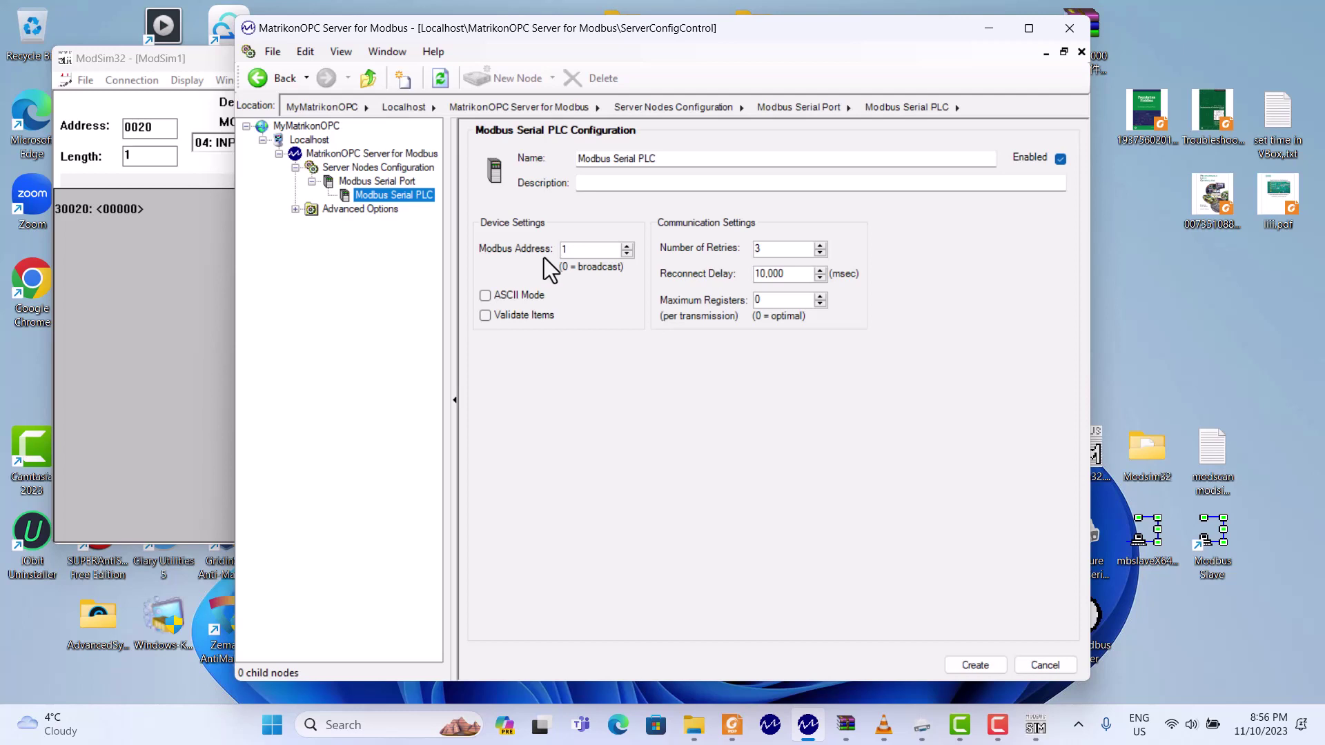
# - Set ModSim32's device ID and the PLC's Modbus address to 15, create the PLC, and minimize
pyautogui.click(173, 281)
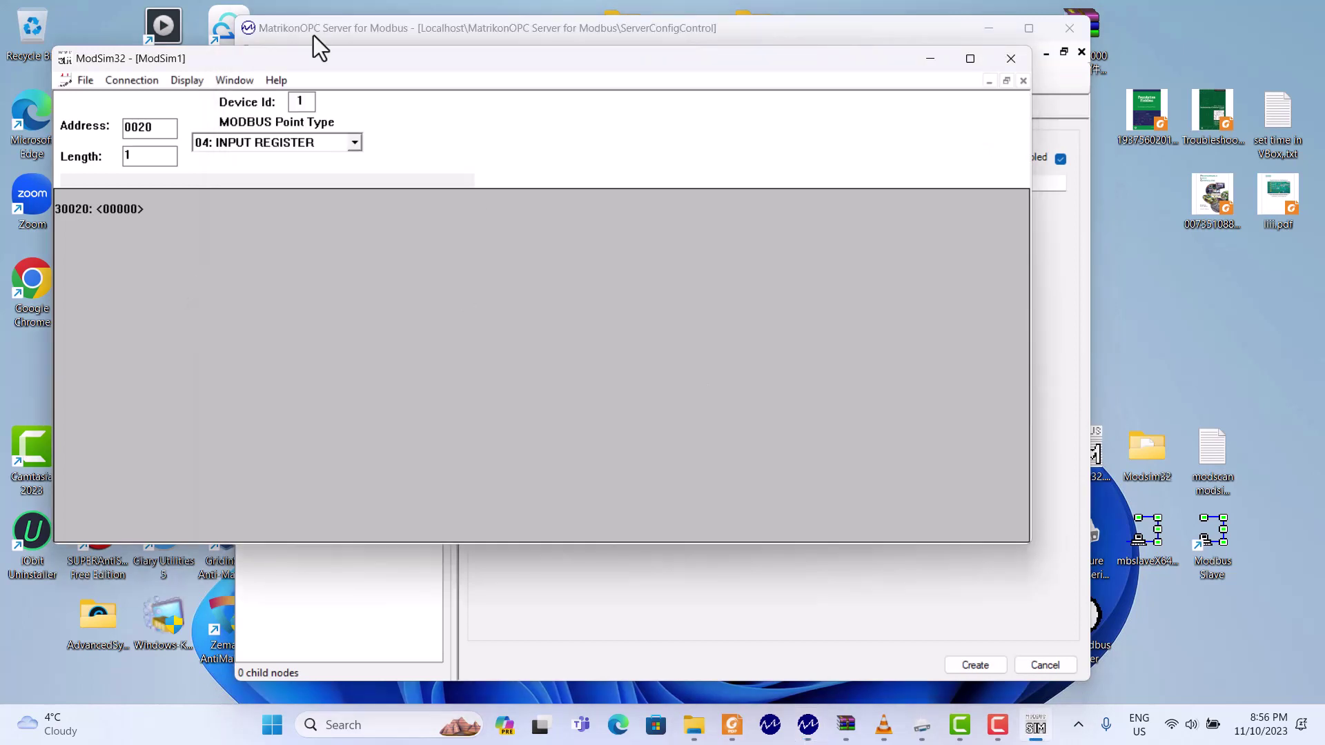
pyautogui.click(306, 101)
pyautogui.write('5')
pyautogui.click(577, 598)
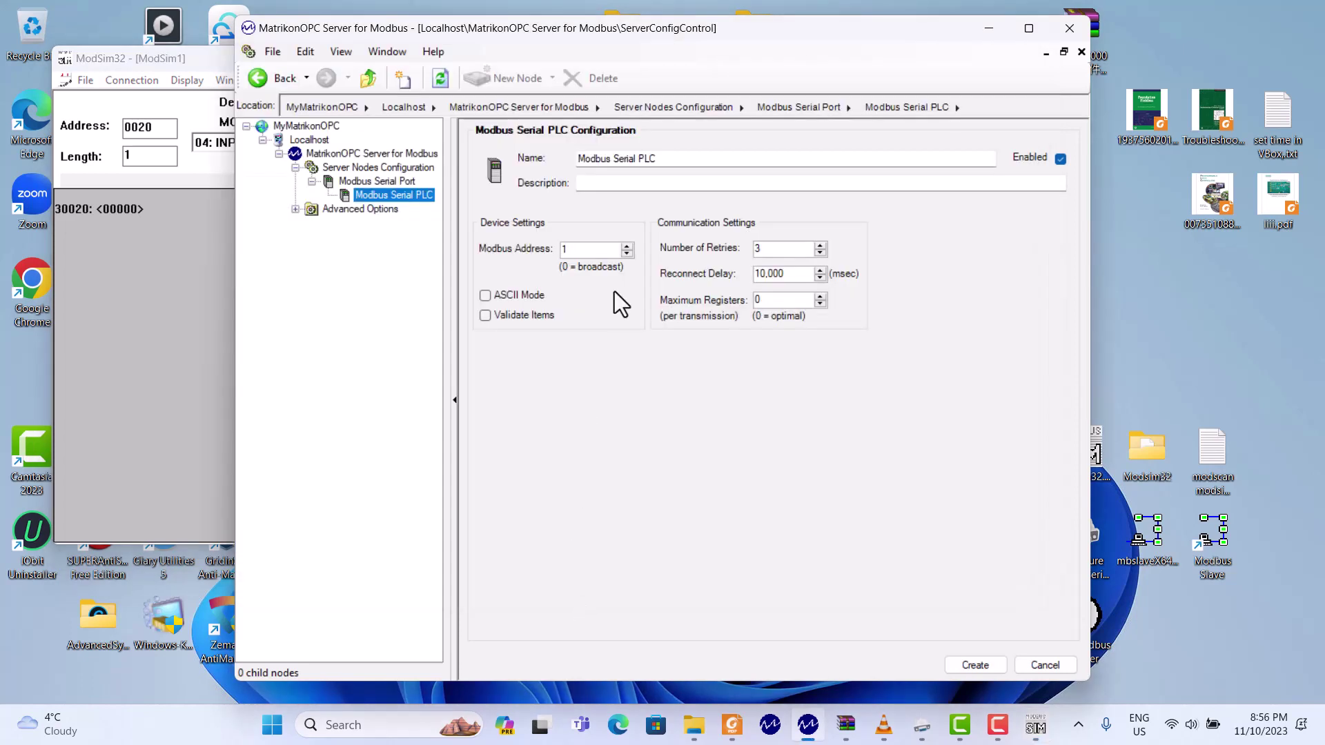
pyautogui.click(593, 249)
pyautogui.write('5')
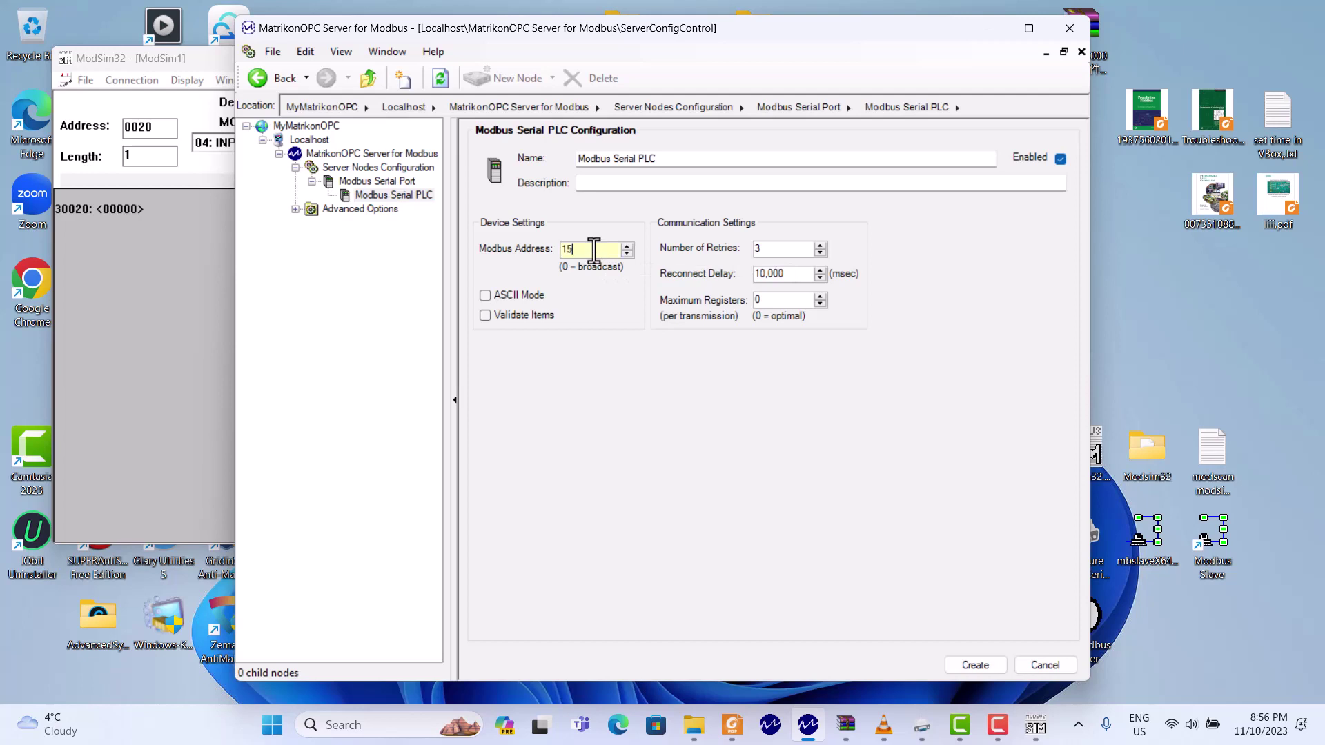
pyautogui.click(975, 666)
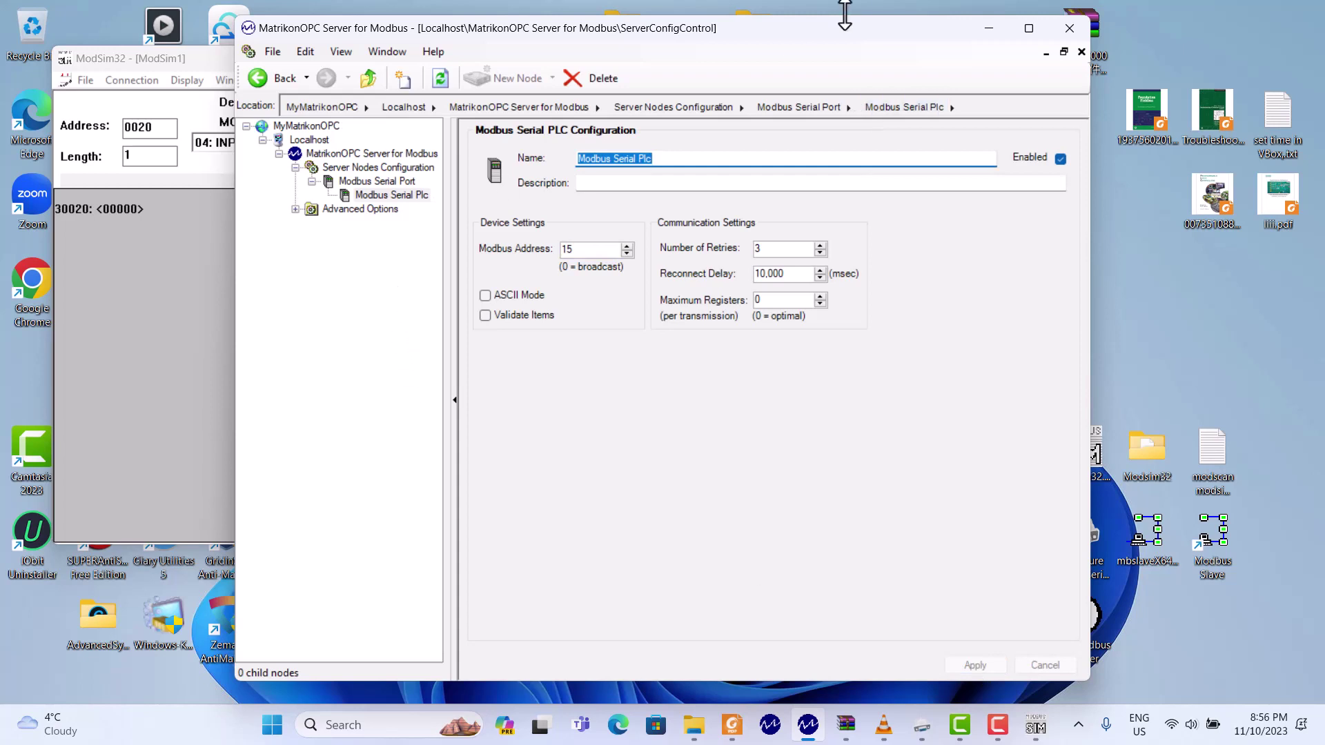
pyautogui.click(994, 34)
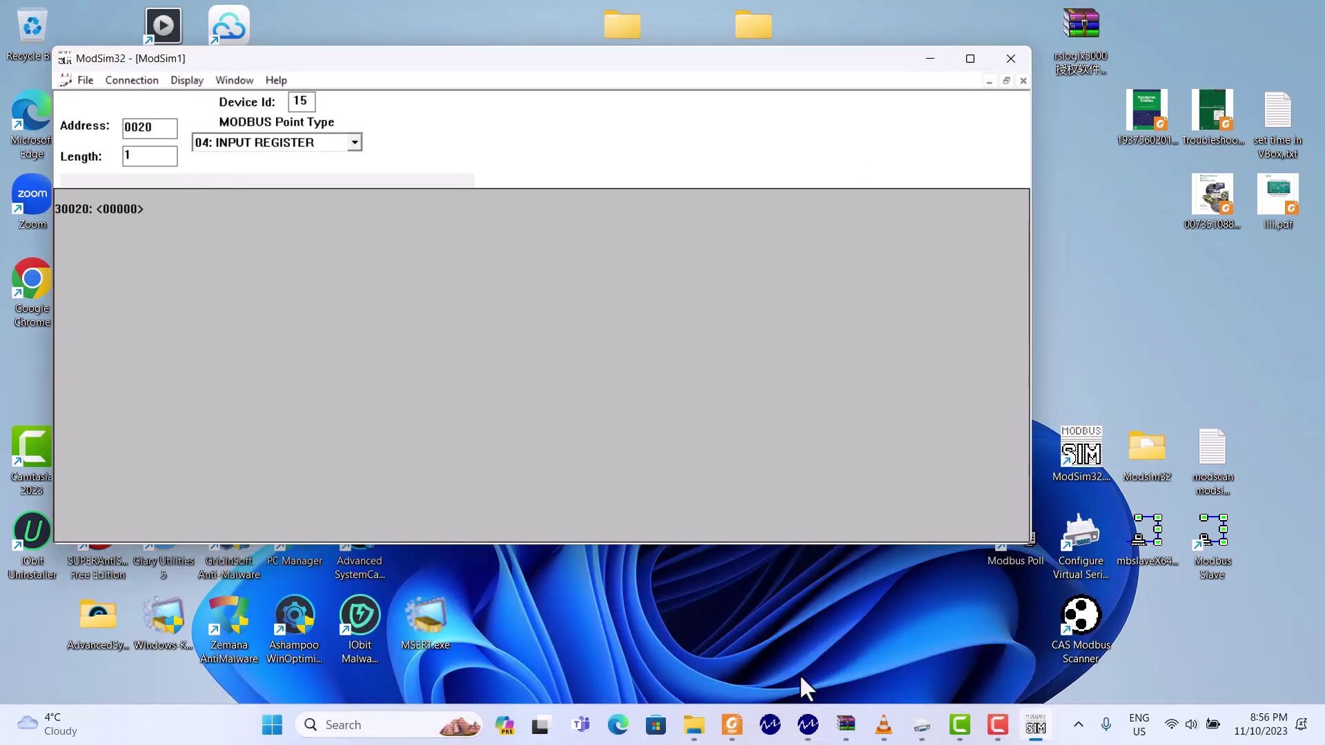
# - Launch MatrikonOPC Explorer and connect to the Matrikon.OPC.Modbus.1 server
pyautogui.click(771, 727)
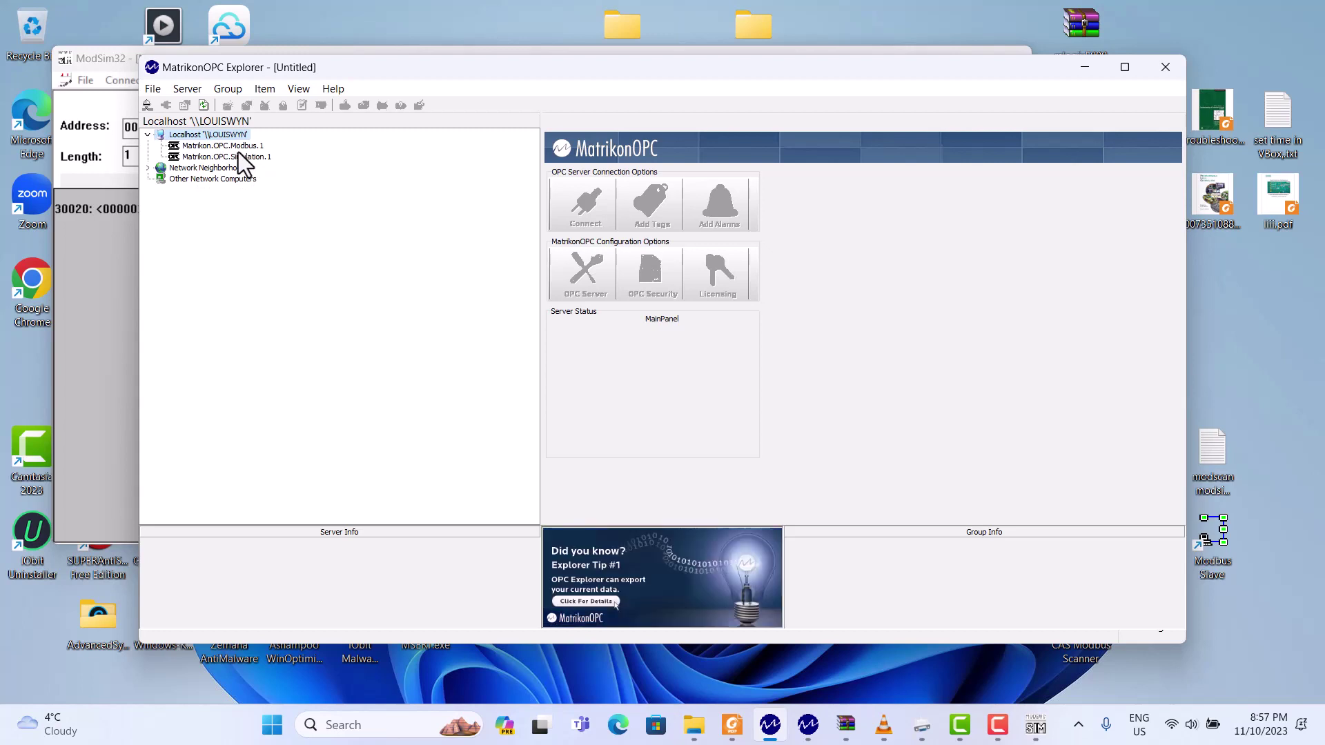
pyautogui.click(239, 150)
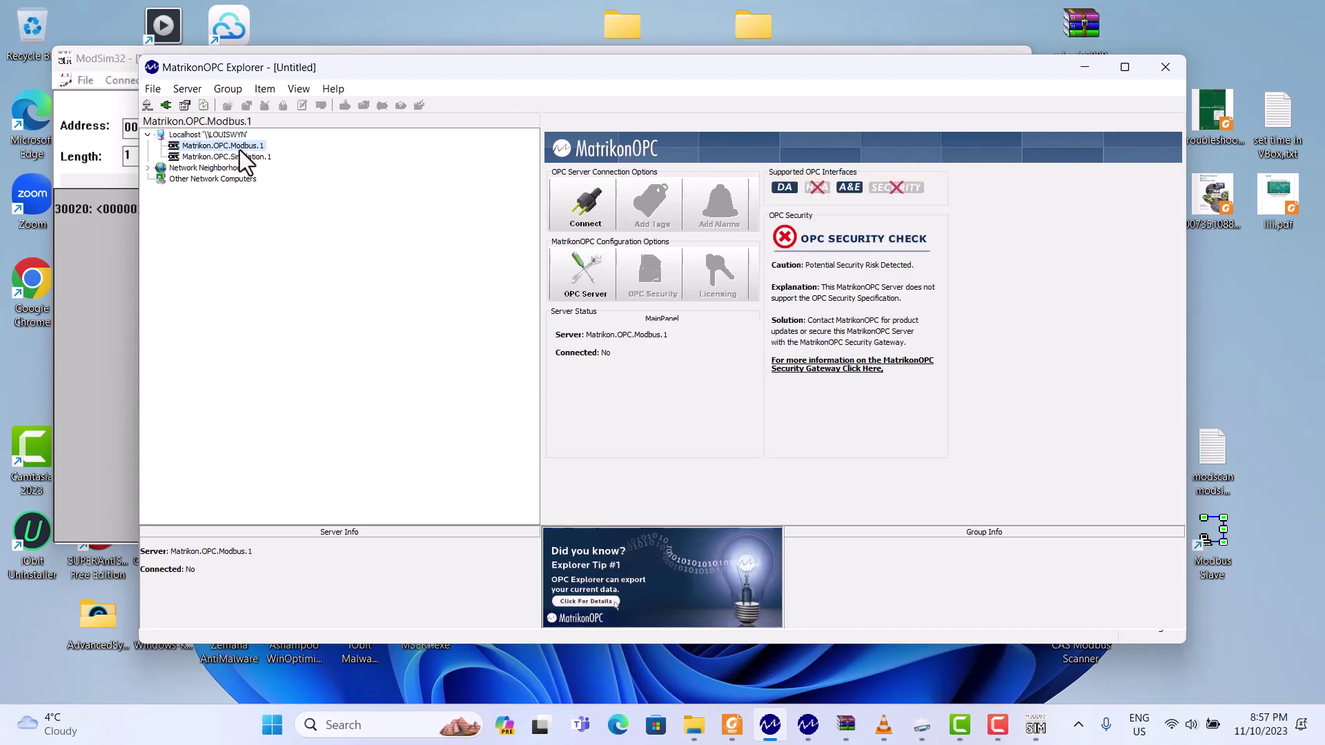
pyautogui.rightClick(239, 151)
pyautogui.click(476, 269)
pyautogui.click(593, 224)
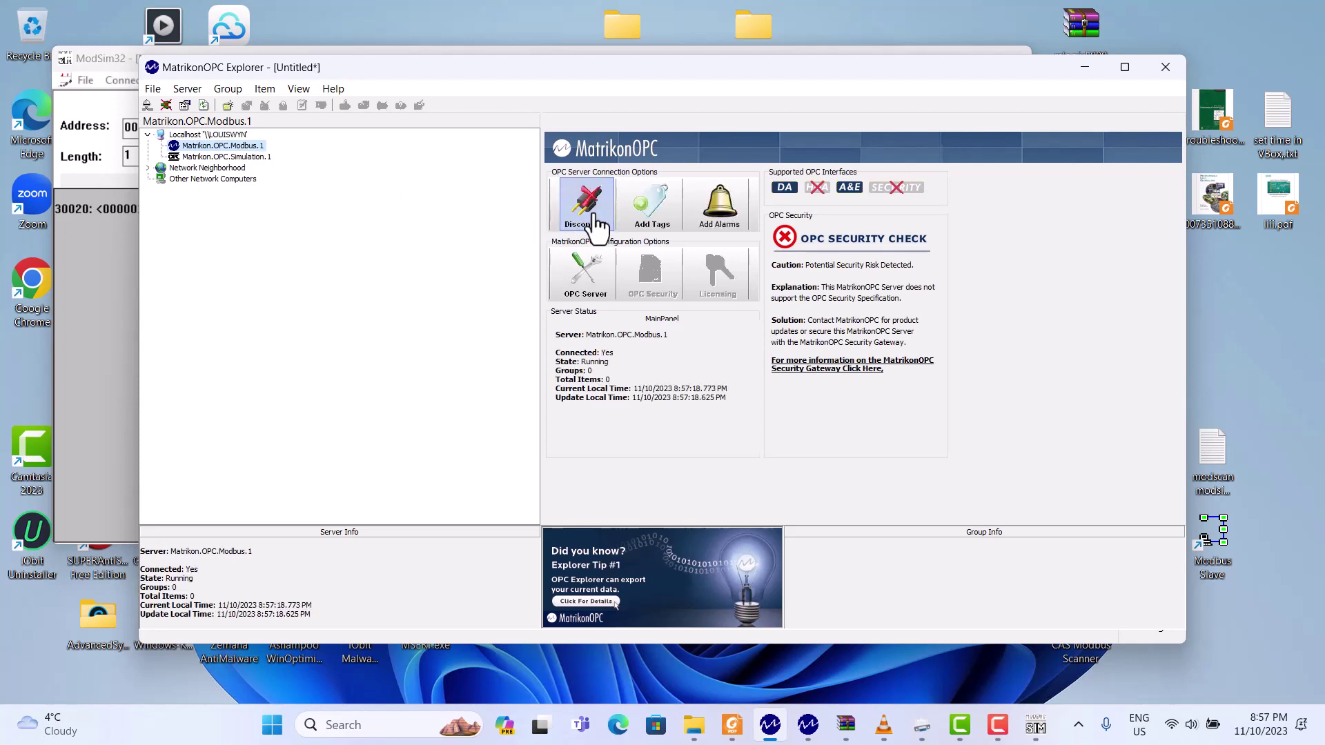
pyautogui.rightClick(240, 147)
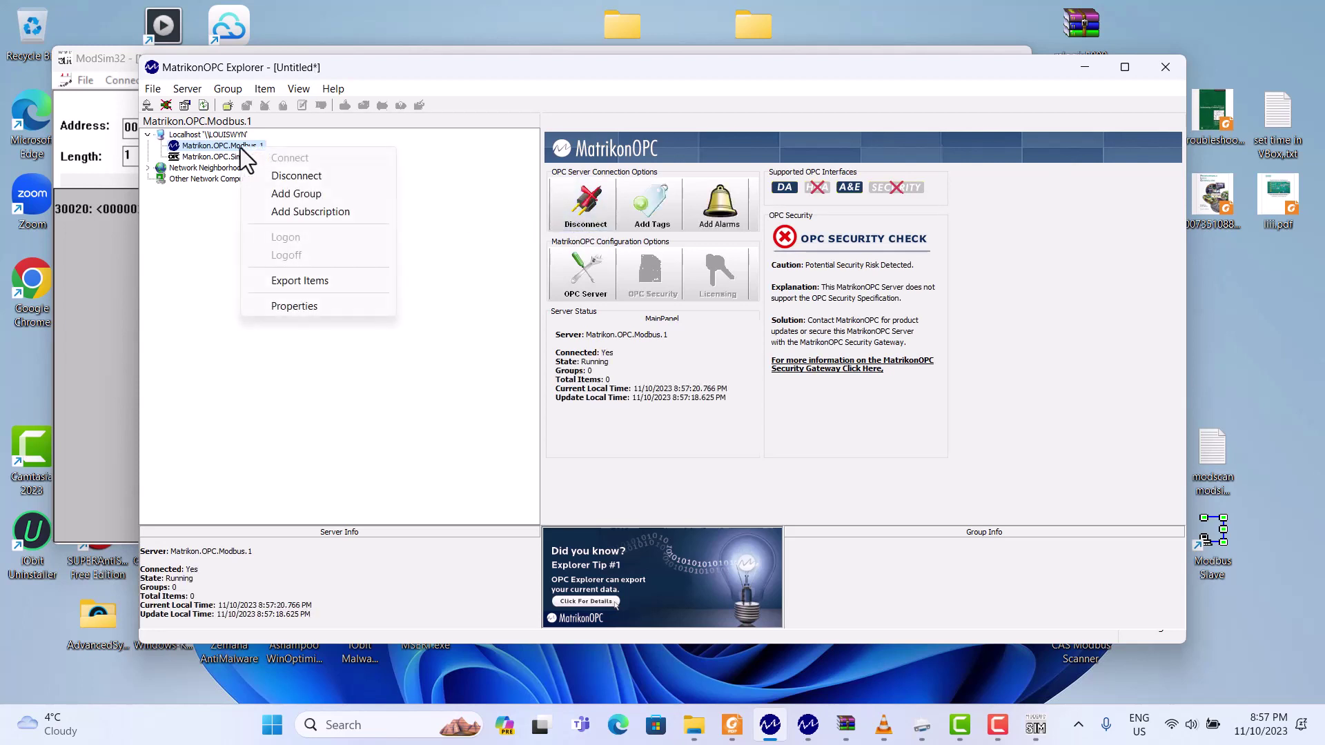
# - Add a new group named test1 to the server
pyautogui.click(300, 195)
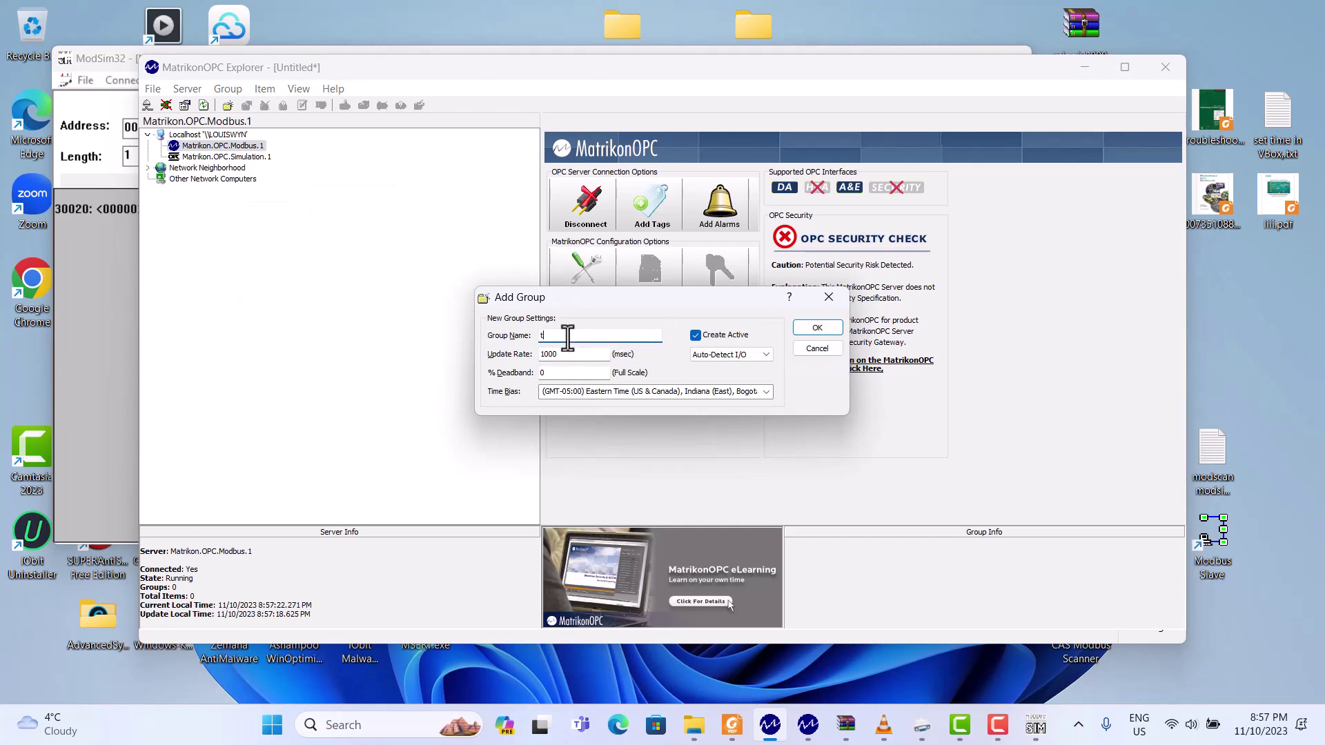
pyautogui.write('test1')
pyautogui.click(821, 331)
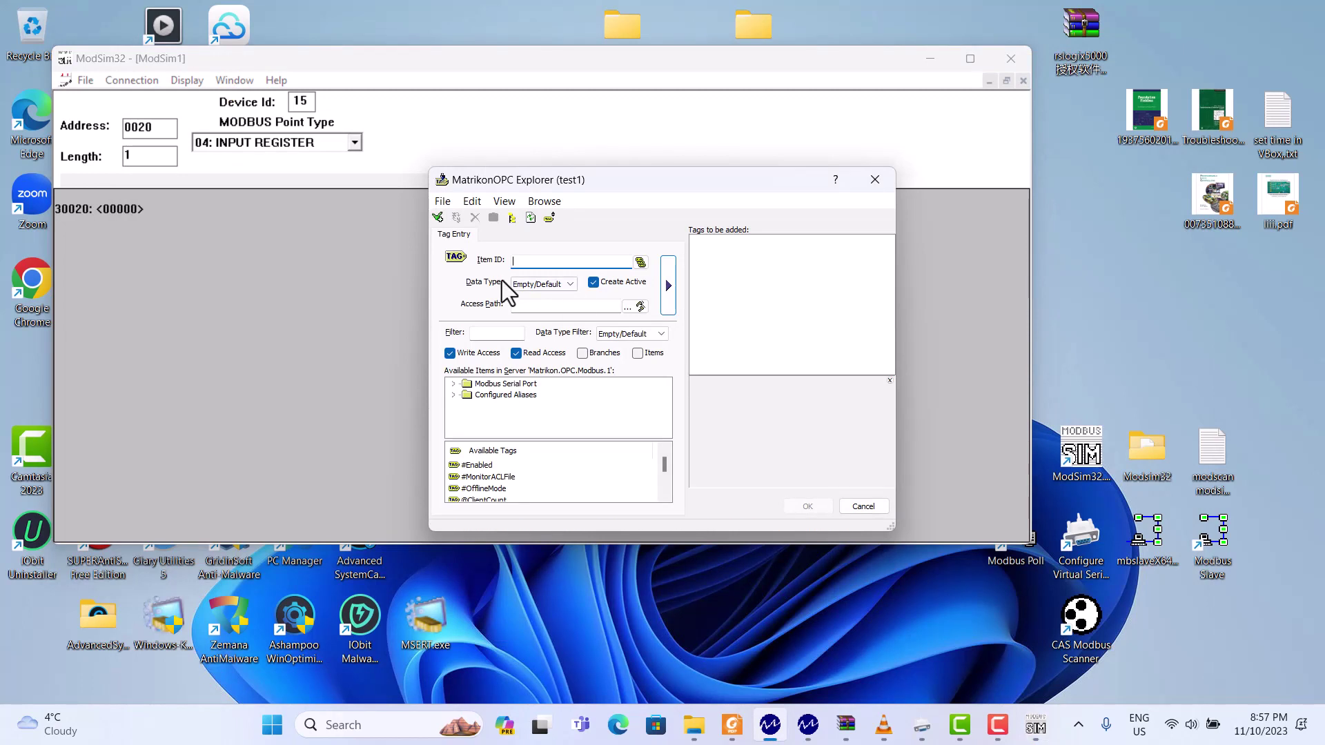
# - Browse Modbus Serial Plc > 3 and add tag Modbus Serial Port.Modbus Serial Plc.3:20 to test1
pyautogui.click(454, 387)
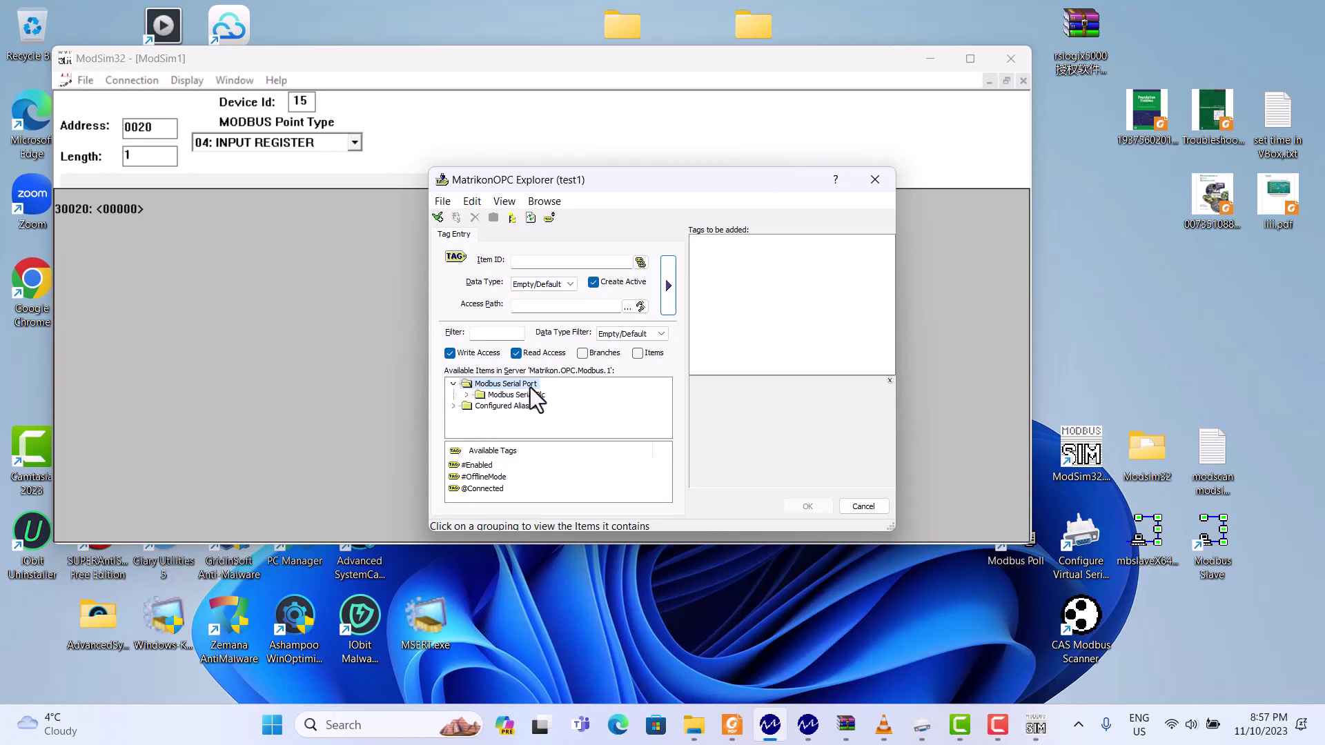
pyautogui.click(465, 396)
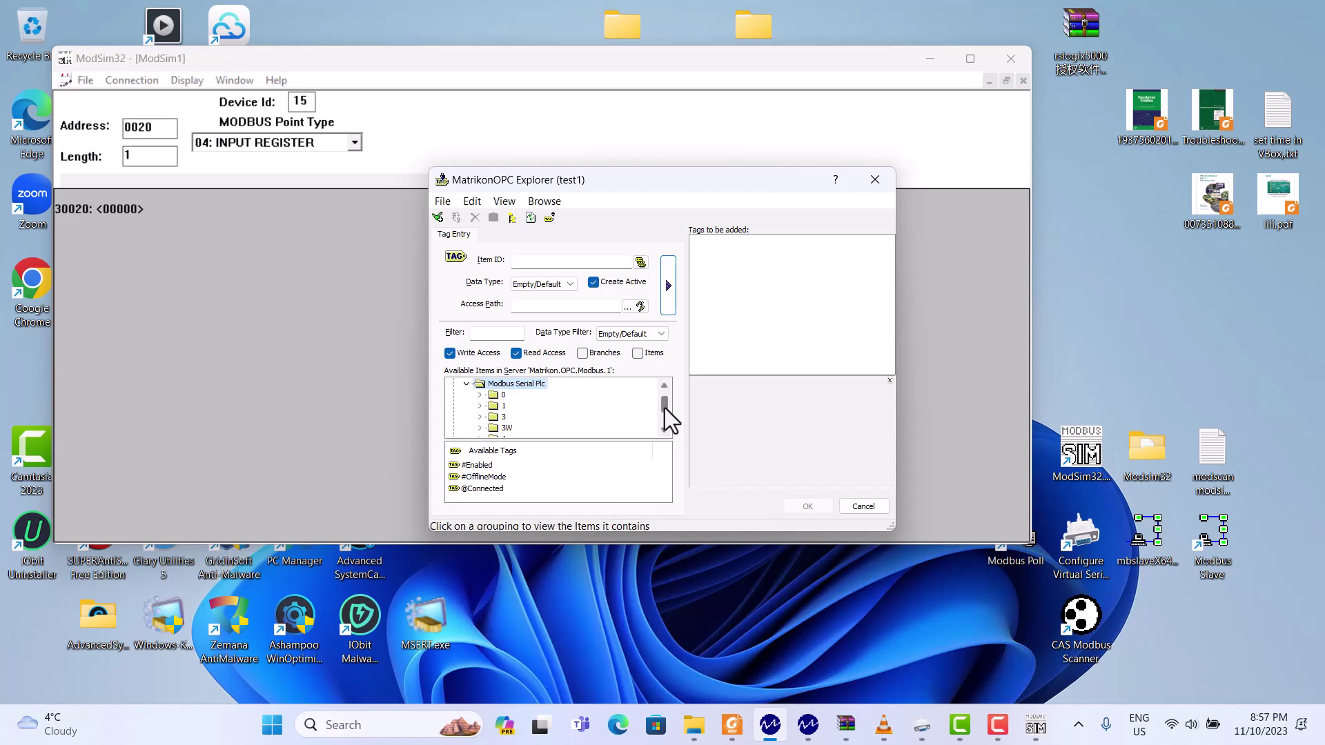
pyautogui.click(501, 417)
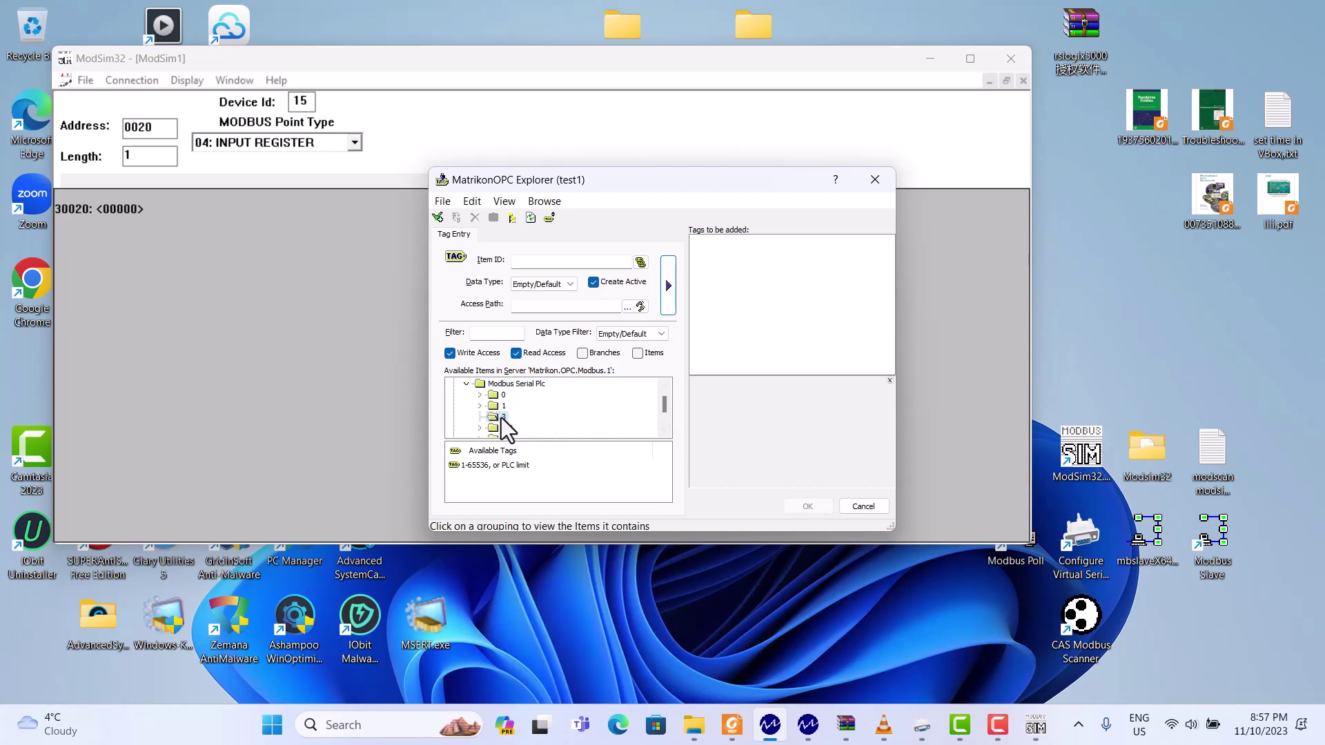
pyautogui.click(504, 469)
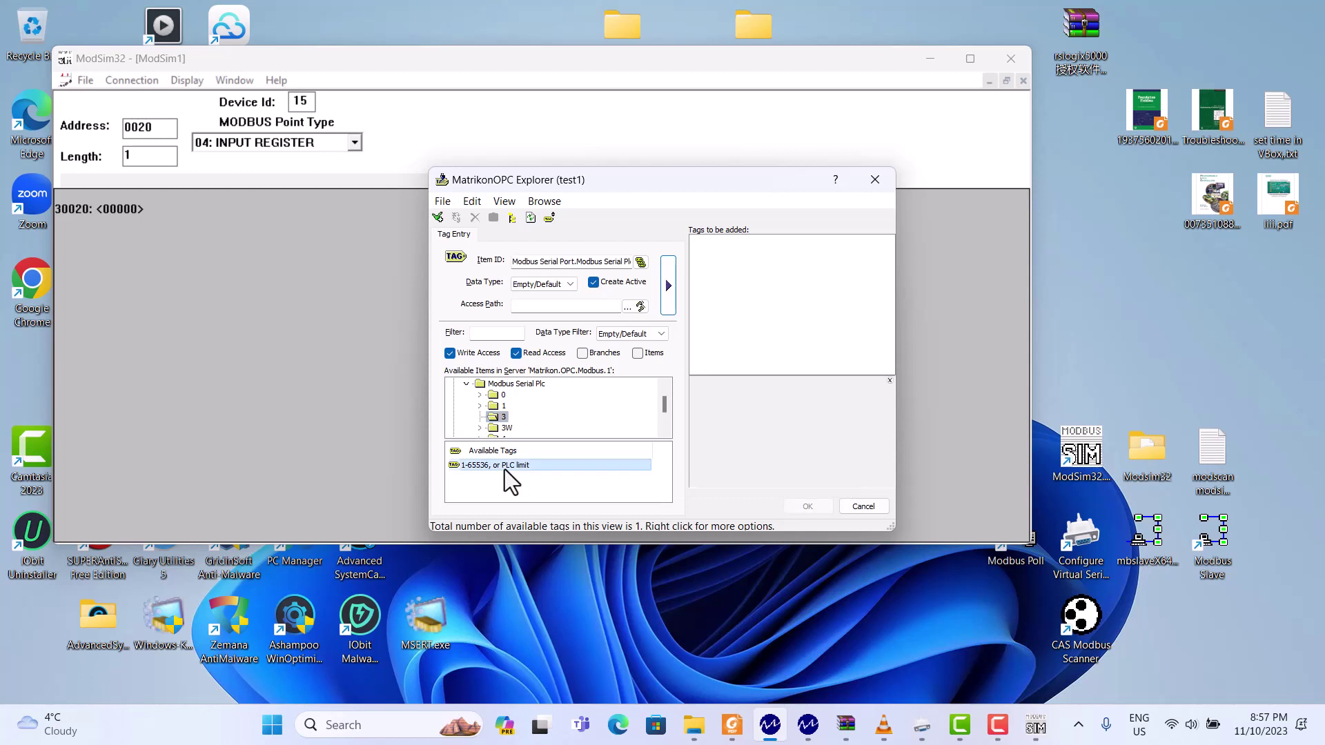
pyautogui.click(618, 262)
pyautogui.press('Right')
pyautogui.press('Right')
pyautogui.press('Right')
pyautogui.press('Right')
pyautogui.press('Right')
pyautogui.press('Right')
pyautogui.press('Right')
pyautogui.press('Right')
pyautogui.press('Right')
pyautogui.press('Right')
pyautogui.press('Right')
pyautogui.press('Right')
pyautogui.press('Right')
pyautogui.press('Right')
pyautogui.press('Right')
pyautogui.press('Right')
pyautogui.press('Right')
pyautogui.press('Right')
pyautogui.press('Right')
pyautogui.press('Right')
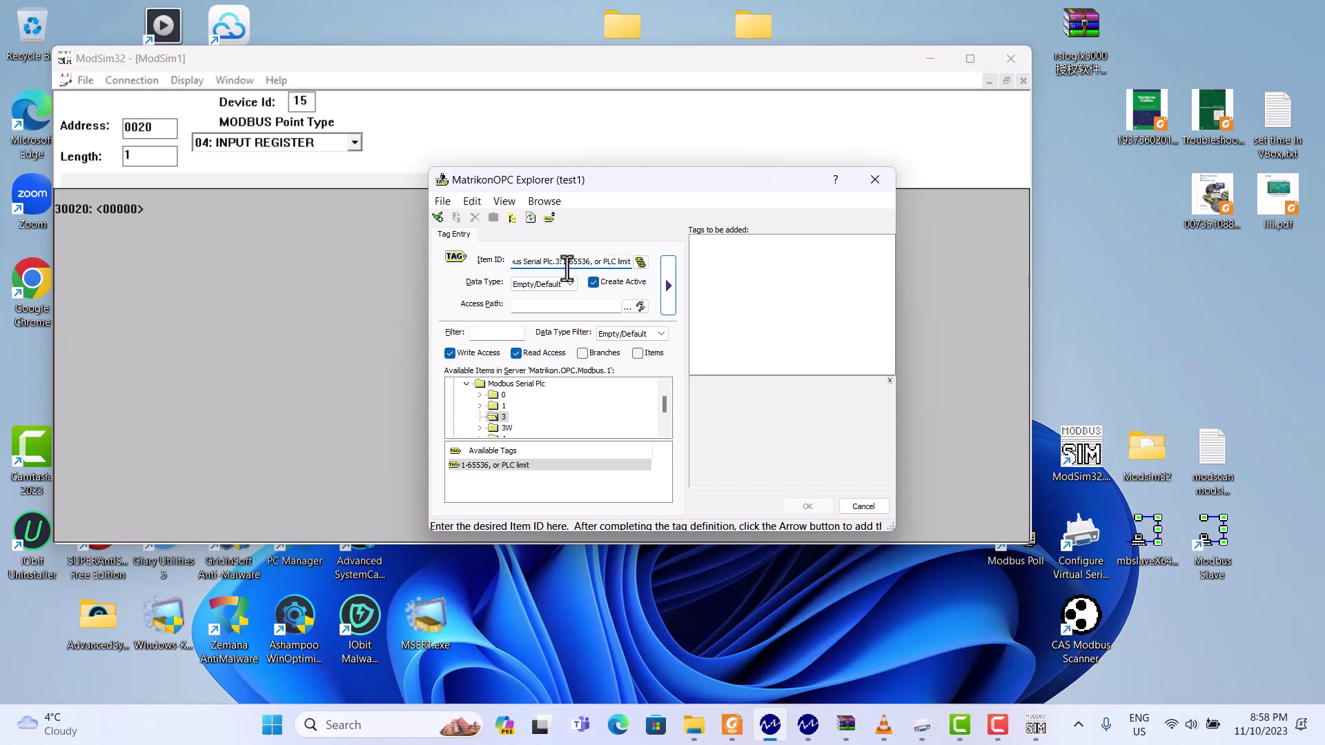
pyautogui.moveTo(563, 262); pyautogui.dragTo(630, 262)
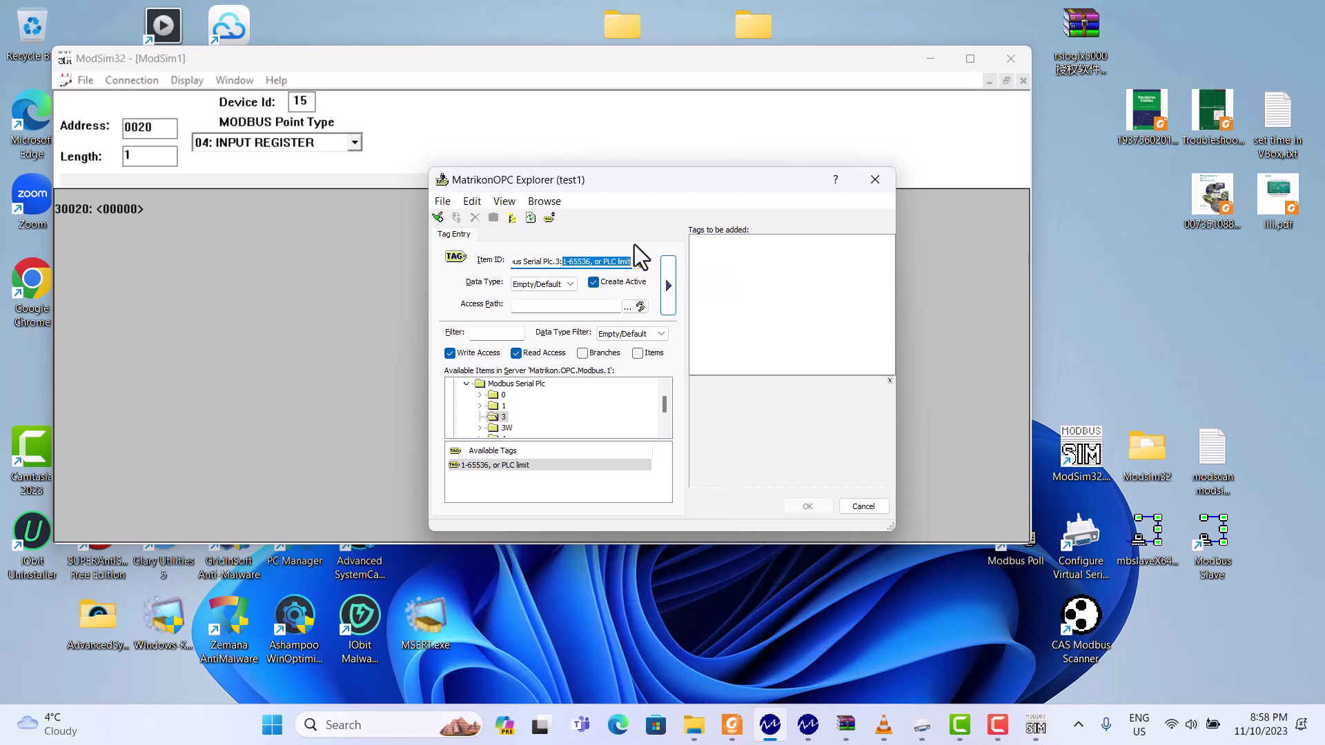
pyautogui.write('20')
pyautogui.click(667, 293)
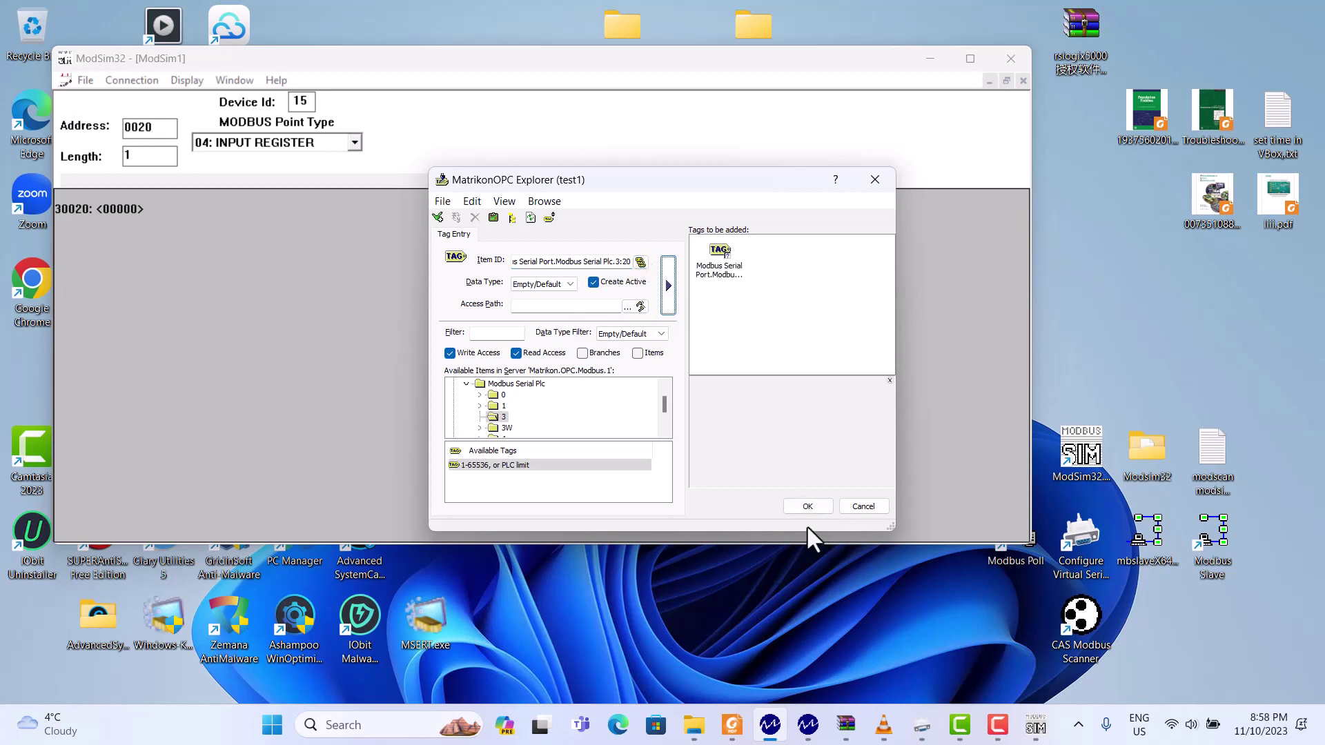
pyautogui.click(806, 506)
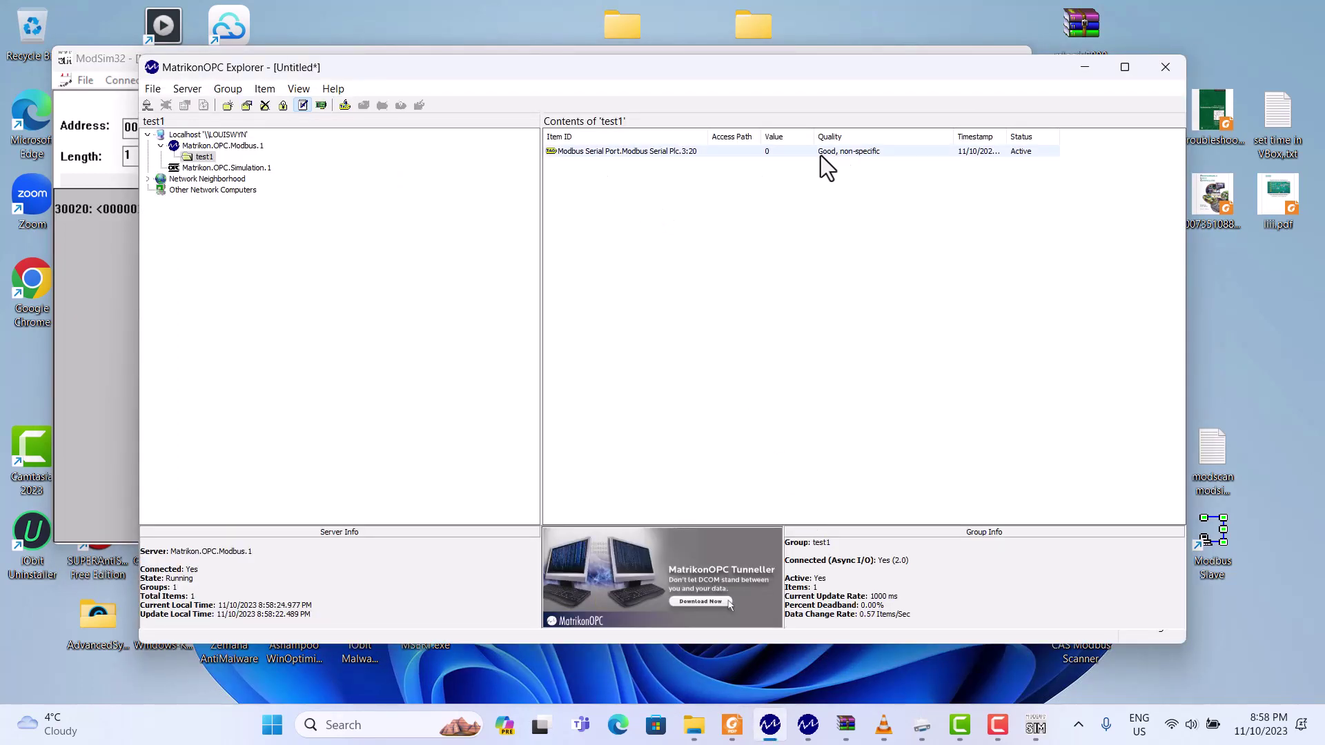
# - Write 35 to register 30020 and enable random auto simulation every 5 s between 0 and 32767
pyautogui.click(85, 309)
pyautogui.doubleClick(125, 210)
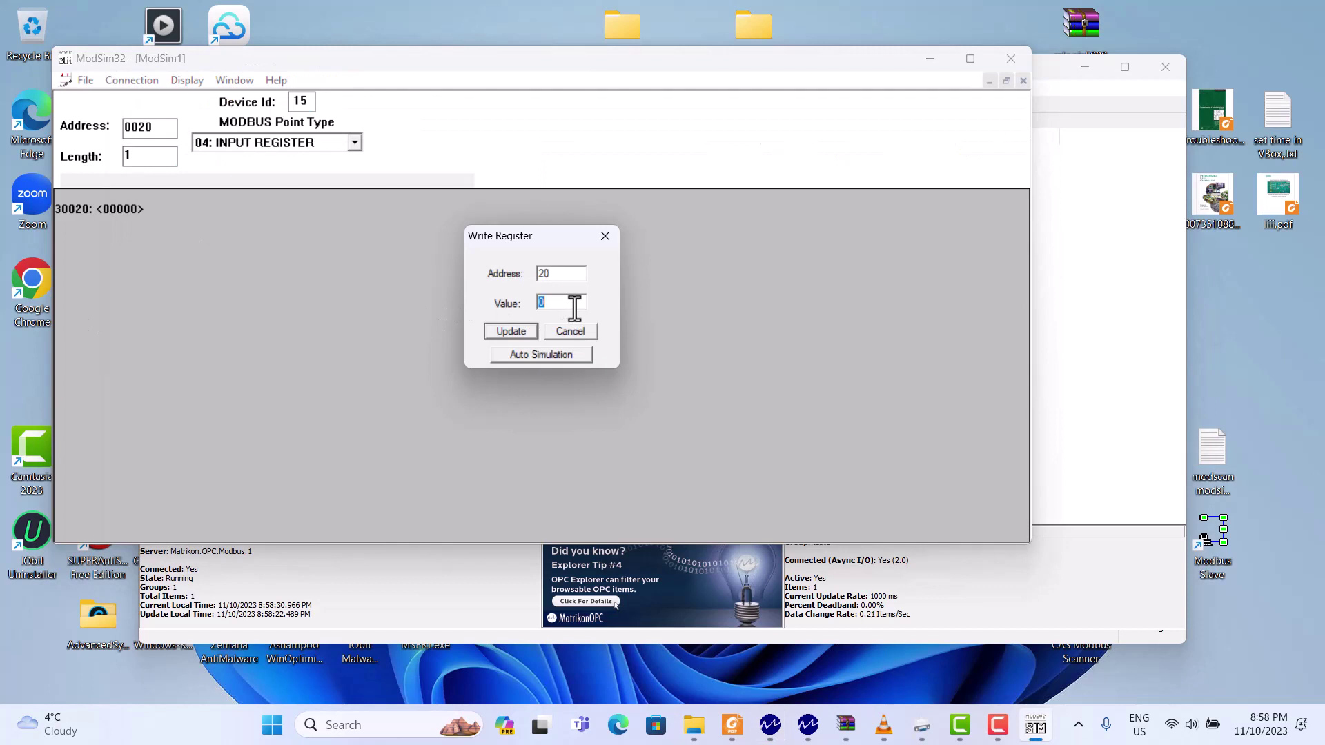
pyautogui.write('35')
pyautogui.click(553, 358)
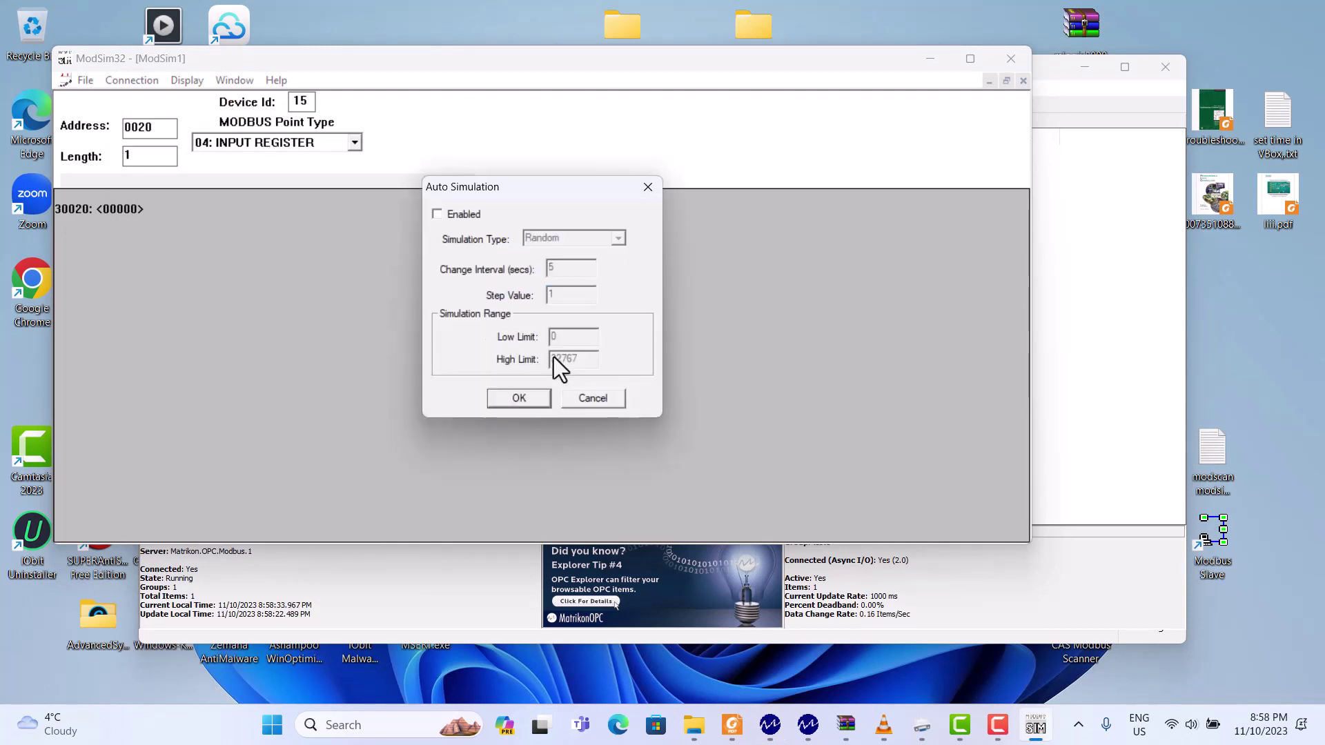
pyautogui.click(445, 220)
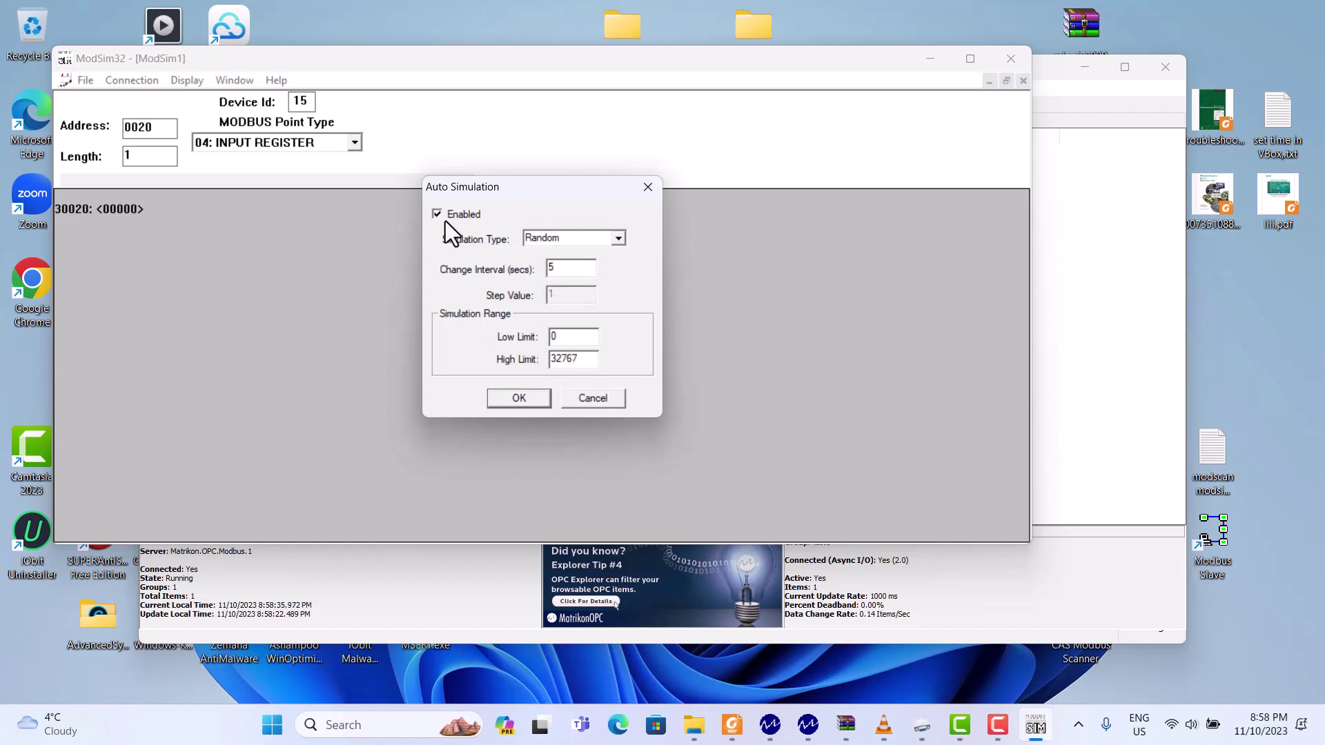
pyautogui.click(519, 398)
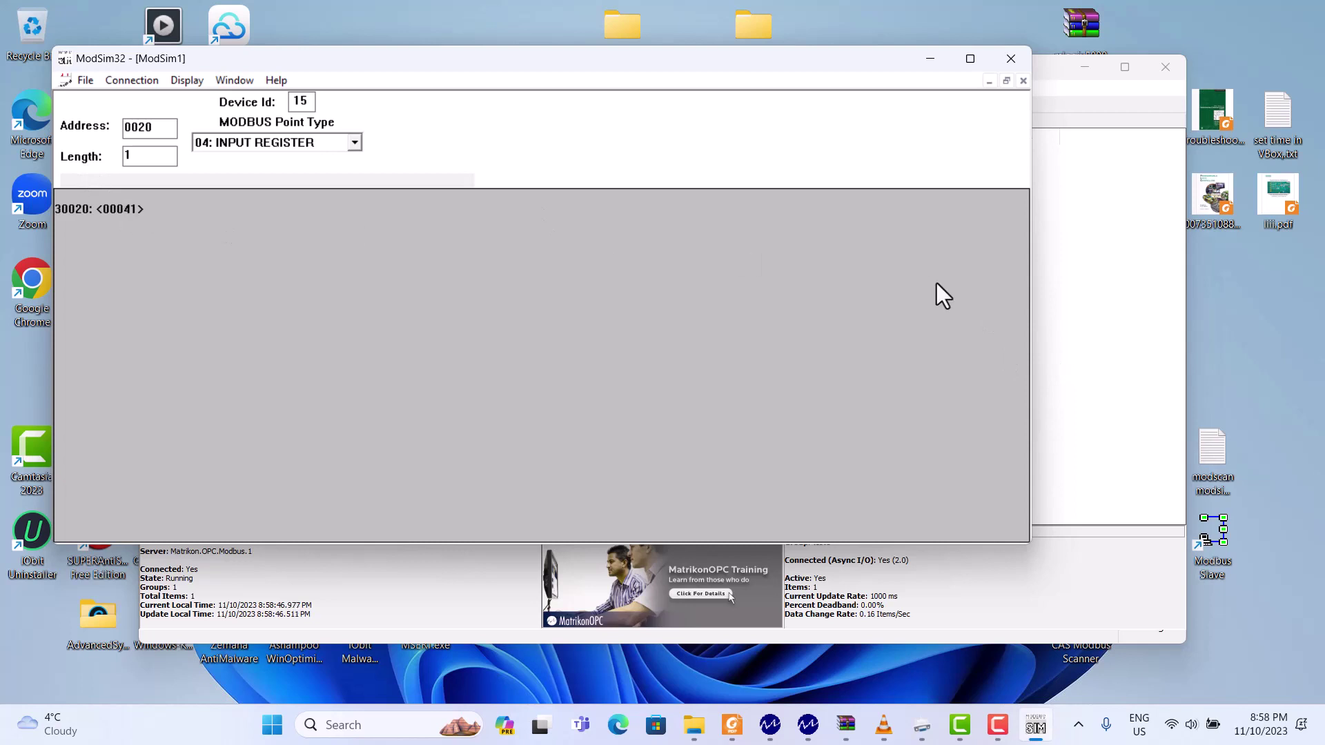
# - Check tag 3:20 reading 19169 with Good quality in Explorer, then restore and minimize the Modbus server window
pyautogui.click(1062, 319)
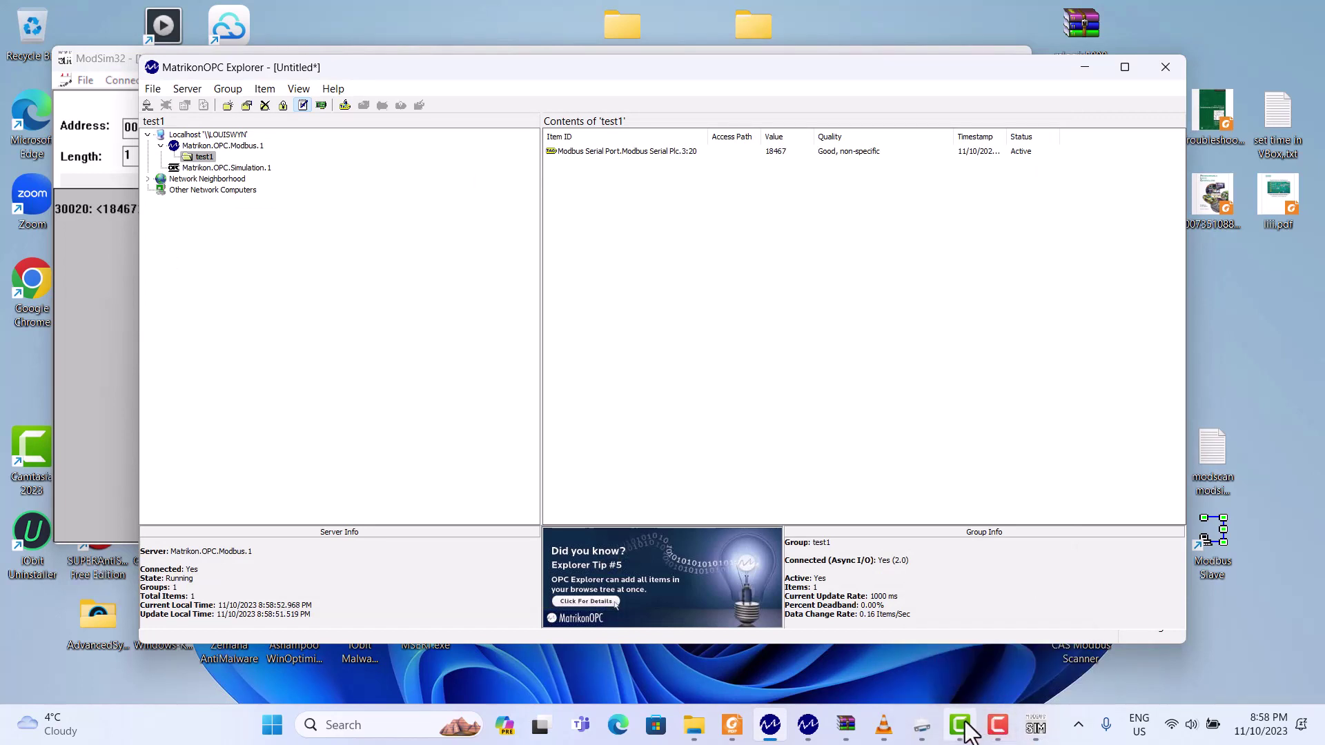
pyautogui.moveTo(966, 730)
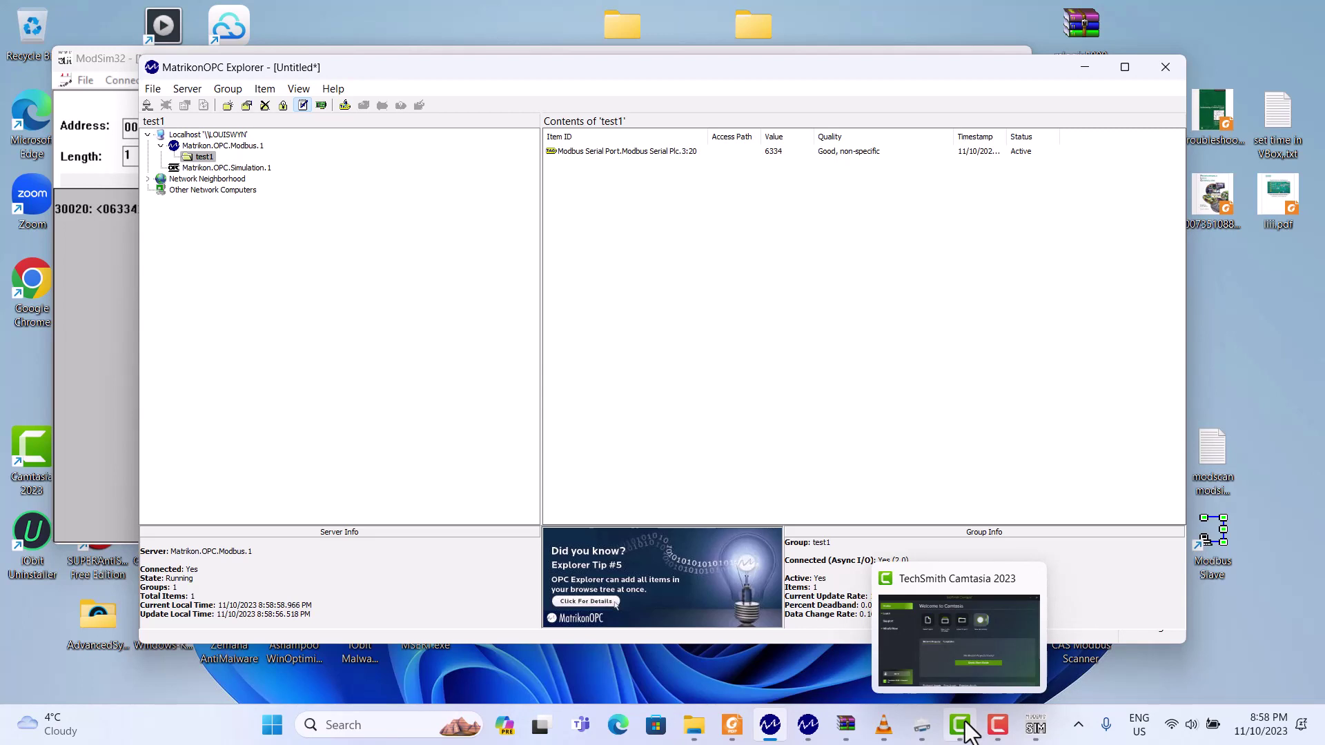
pyautogui.moveTo(804, 736)
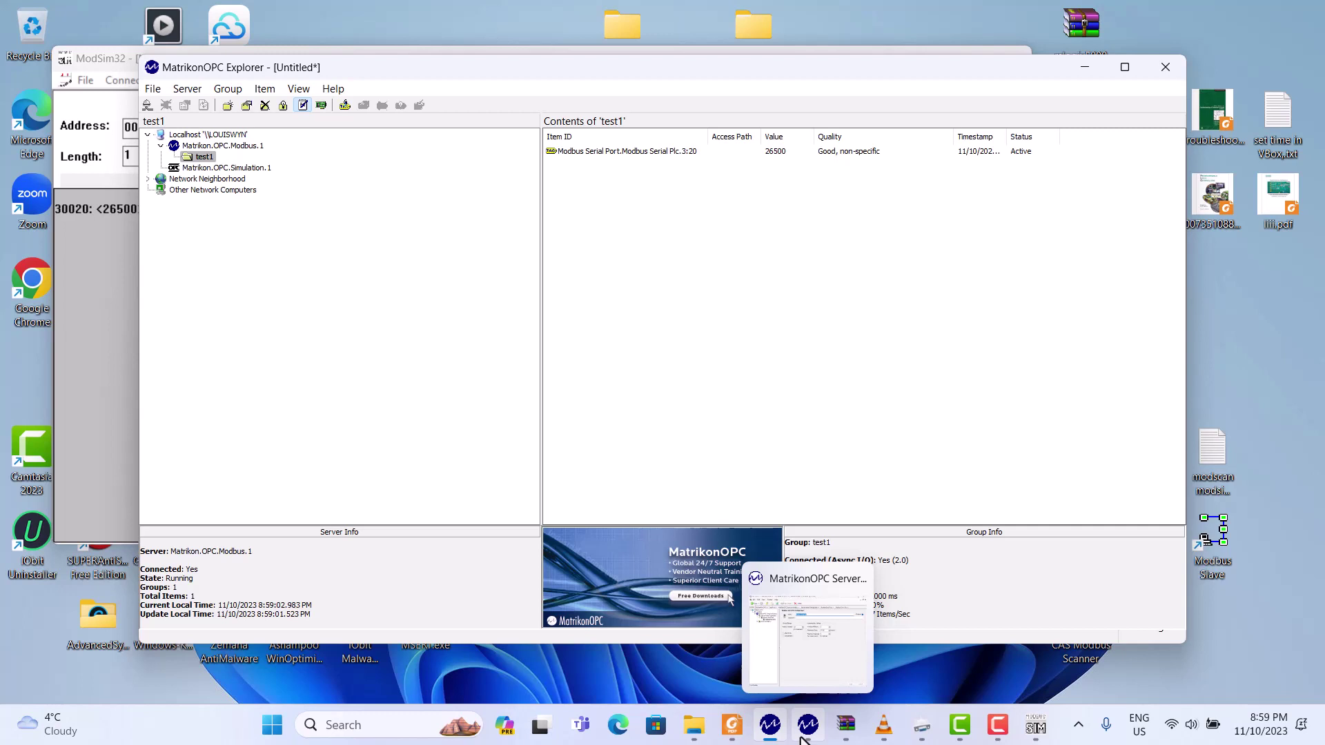
pyautogui.click(807, 726)
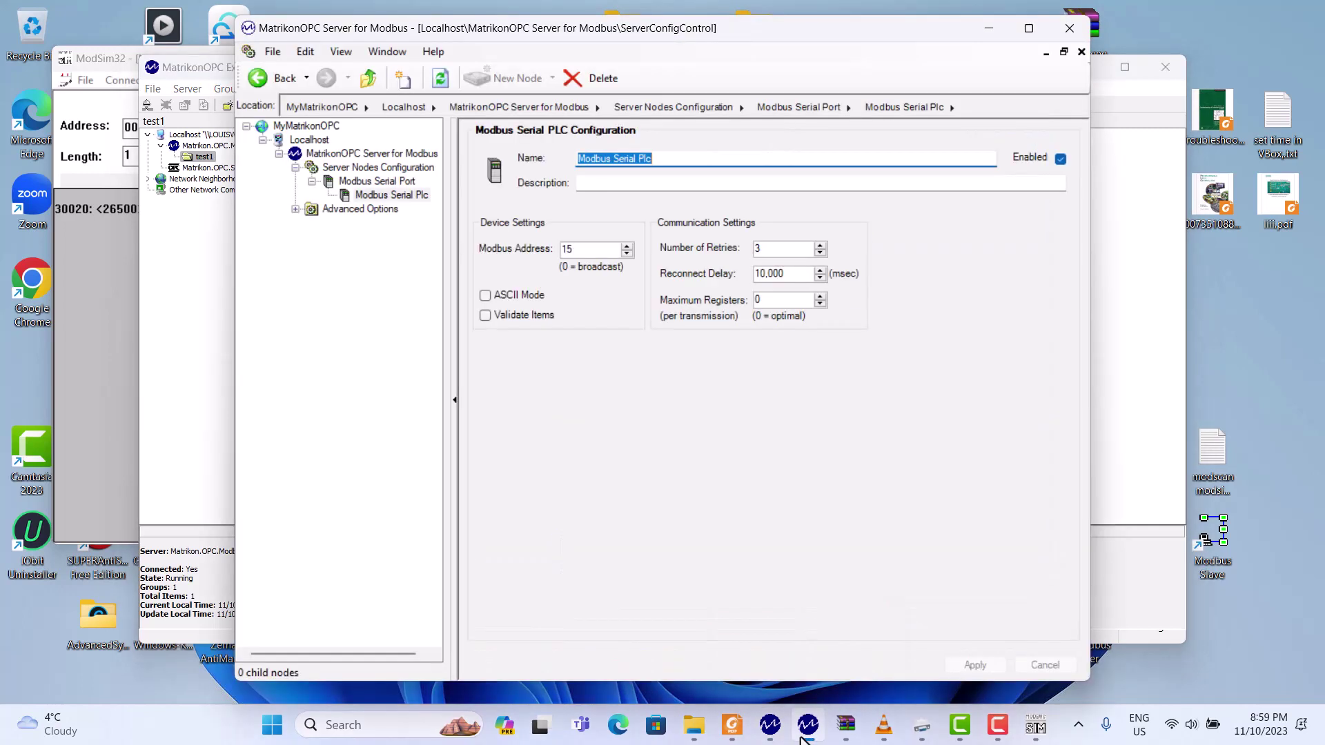
pyautogui.click(991, 28)
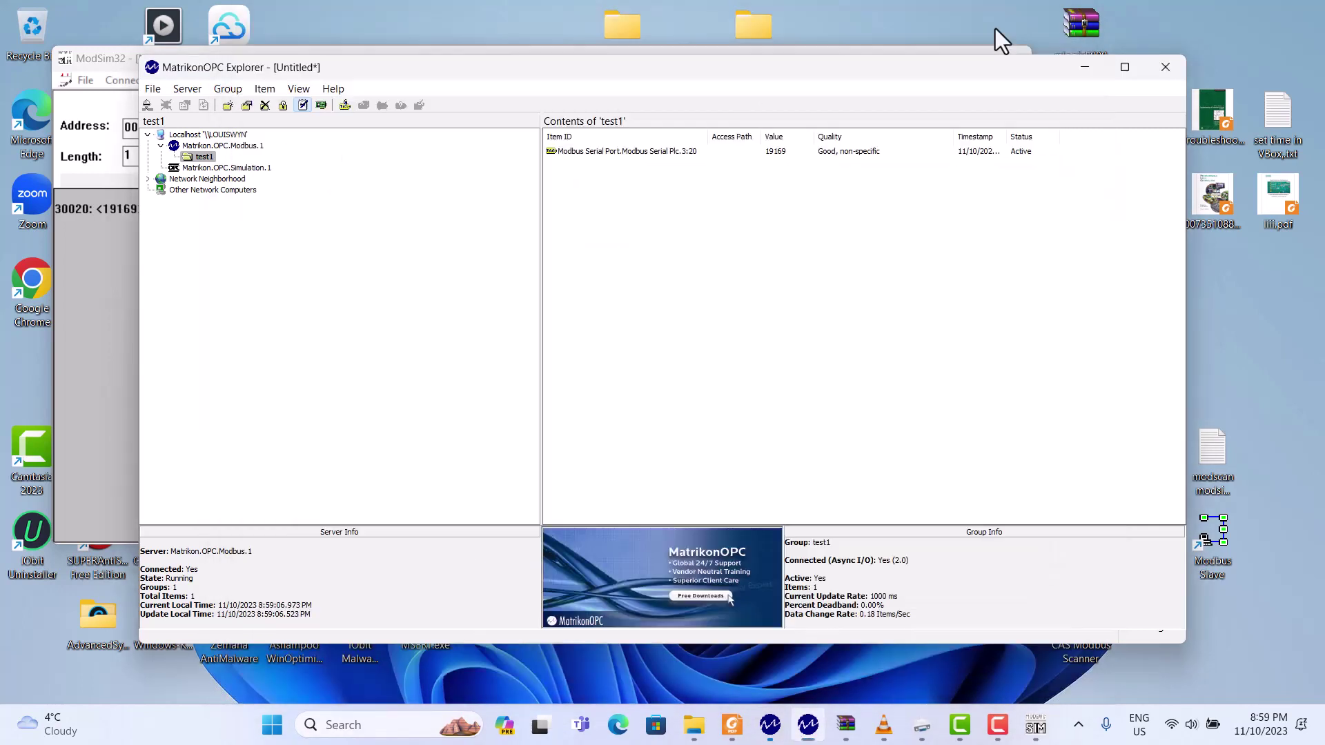